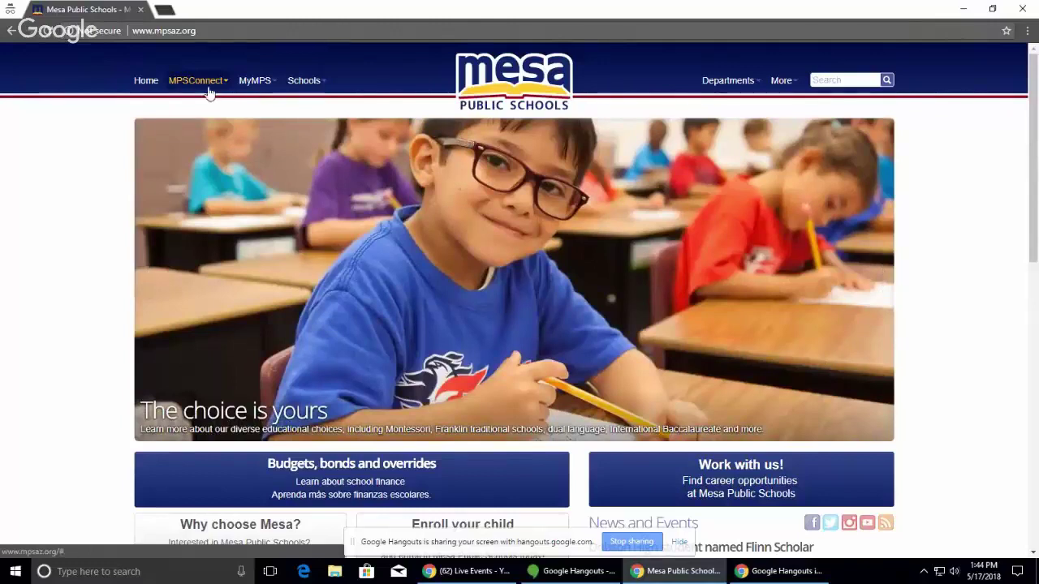
Step: Open the MPSConnect login page for students from the Mesa Public Schools website
click(207, 85)
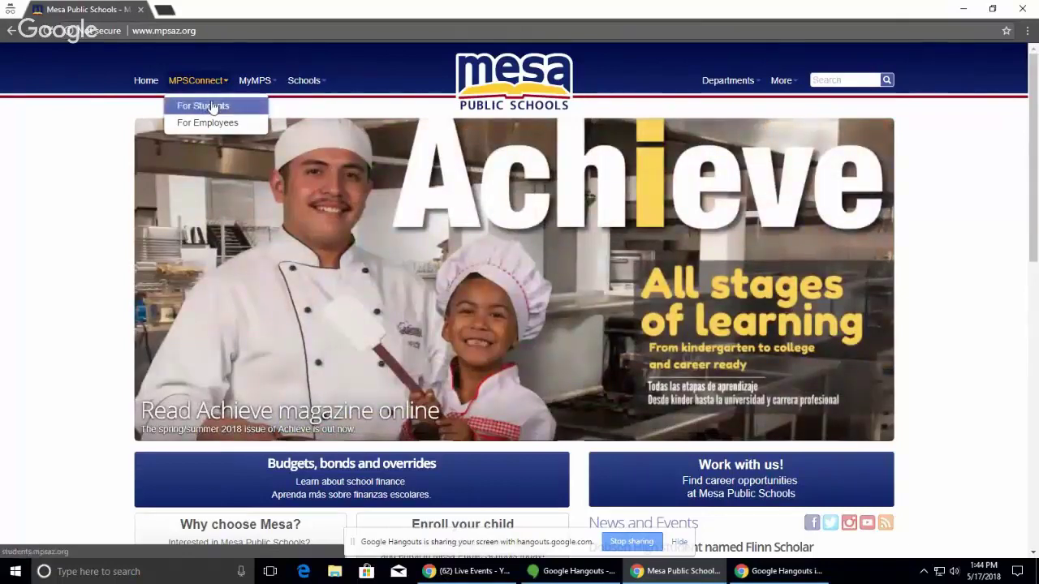
click(213, 106)
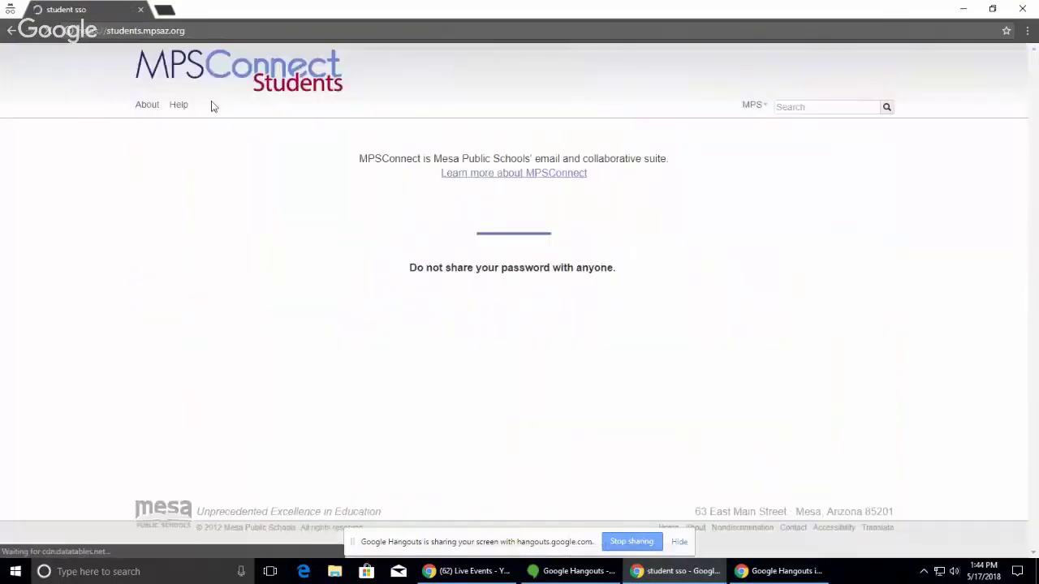
click(513, 225)
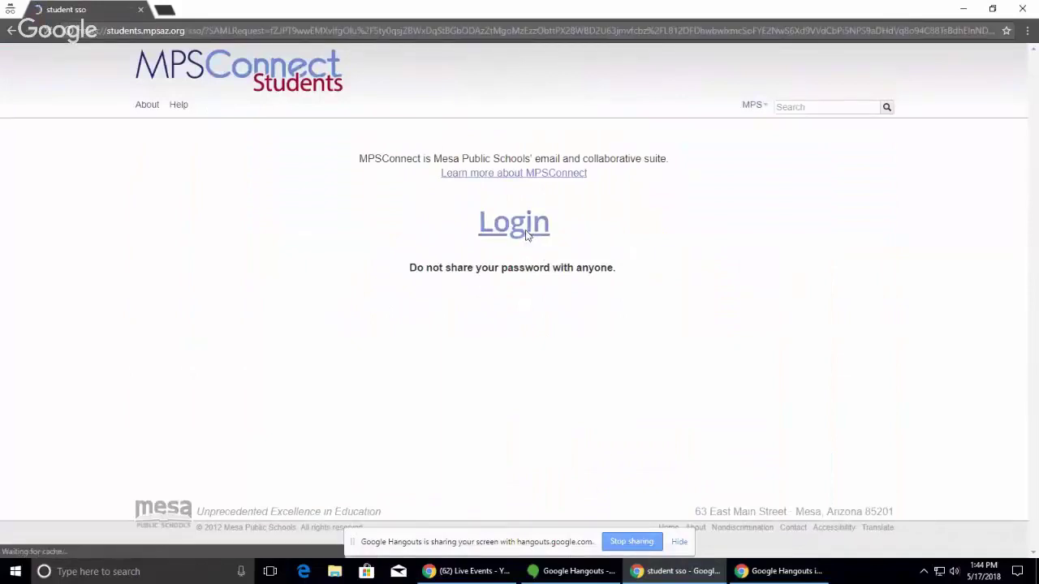
Step: Sign in to the student account with its username and password
text(edte)
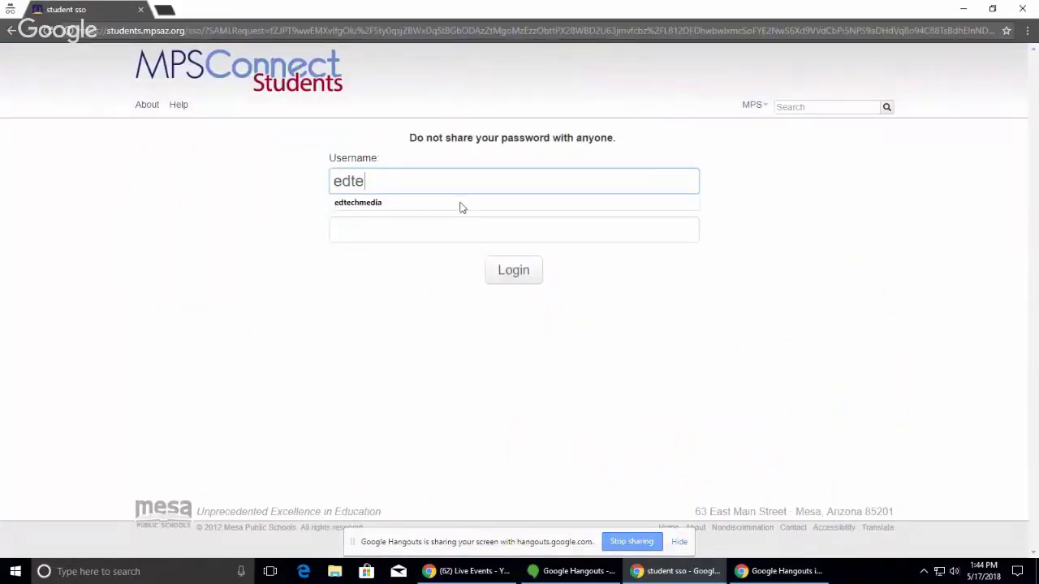
text(chstudent)
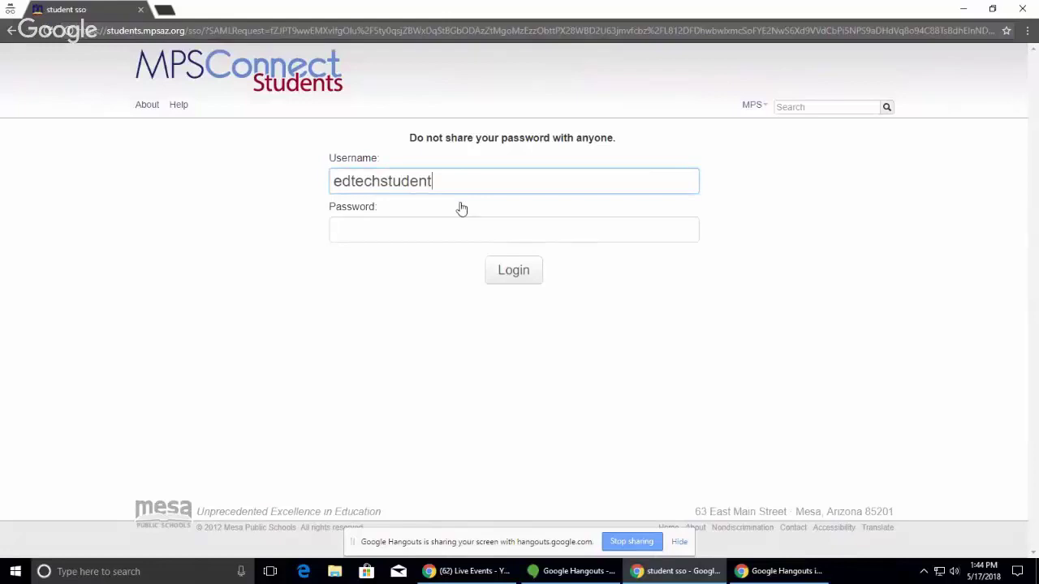
key(Tab)
text(*******)
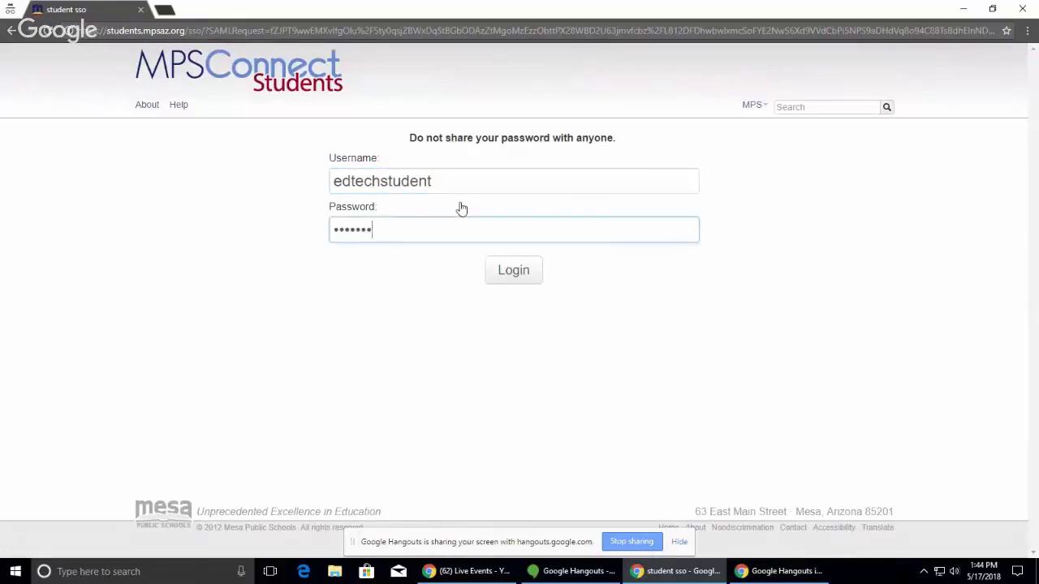
text(*)
key(Return)
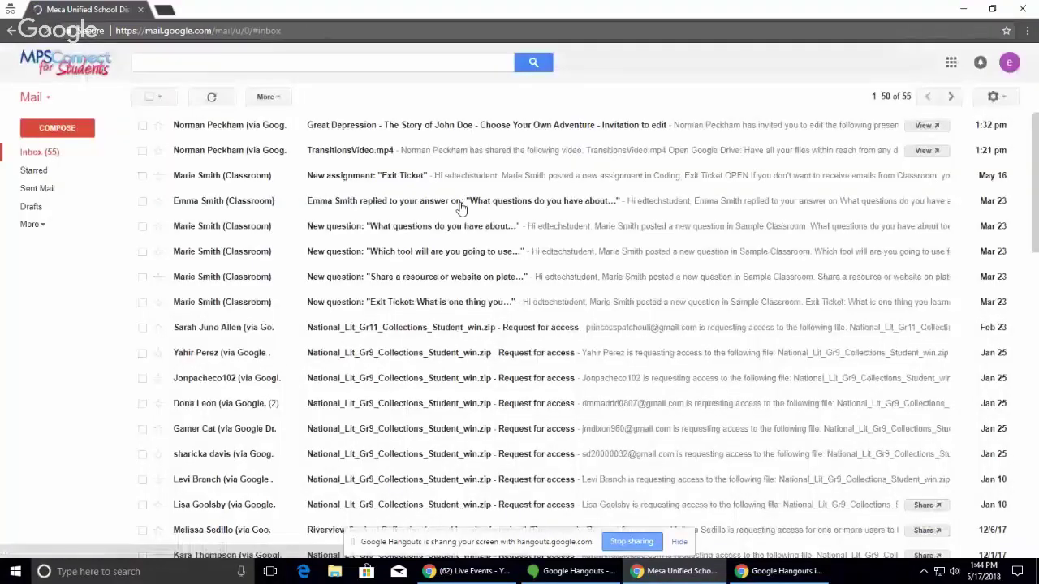
Step: Open Google Sites from the student mailbox and switch from the classic version to New Google Sites
click(952, 67)
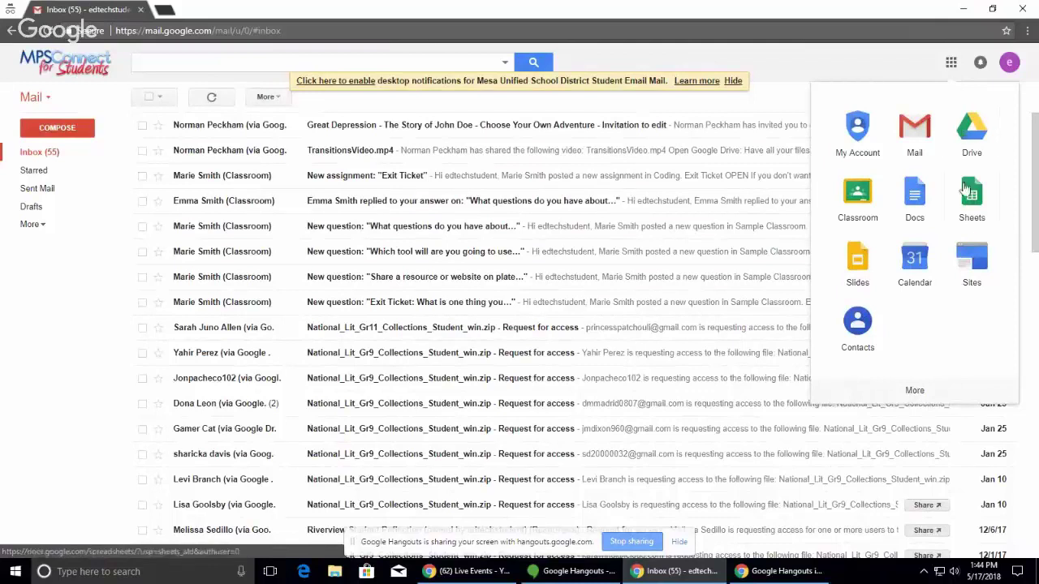
click(975, 268)
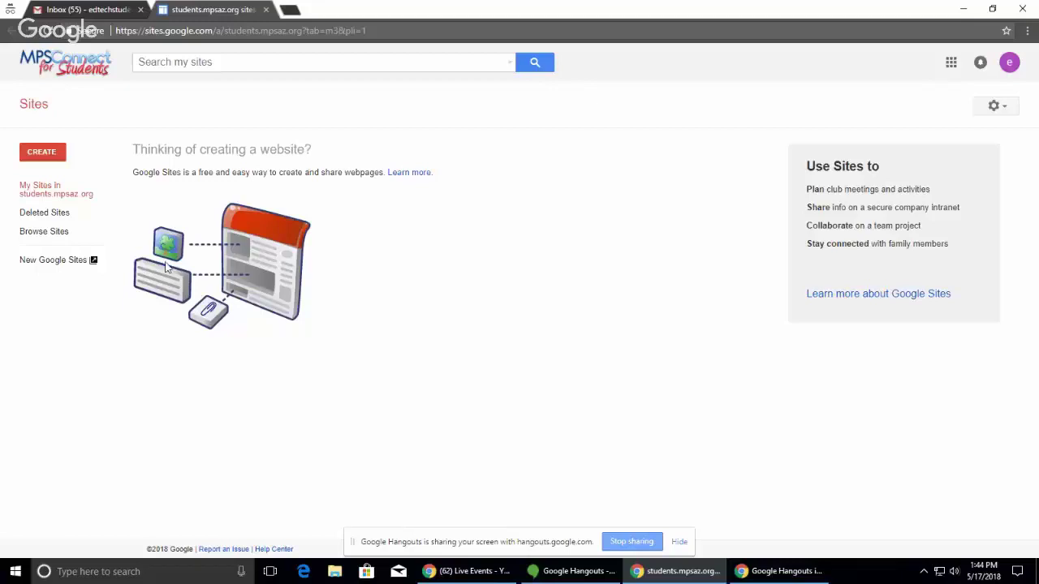
click(47, 261)
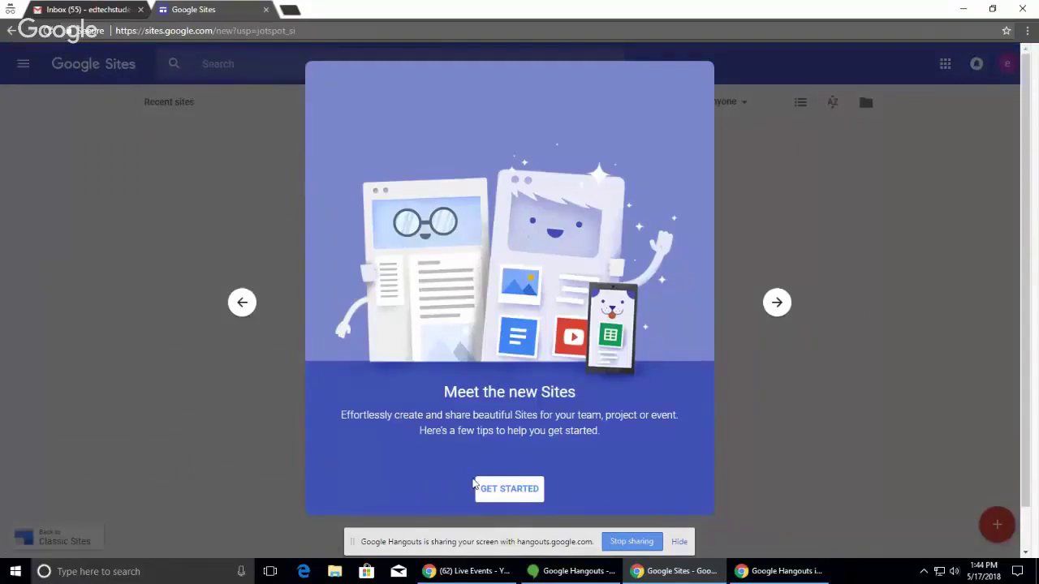
Step: Hide the screen-sharing notice, and look through the new Sites welcome slides before closing them
click(680, 542)
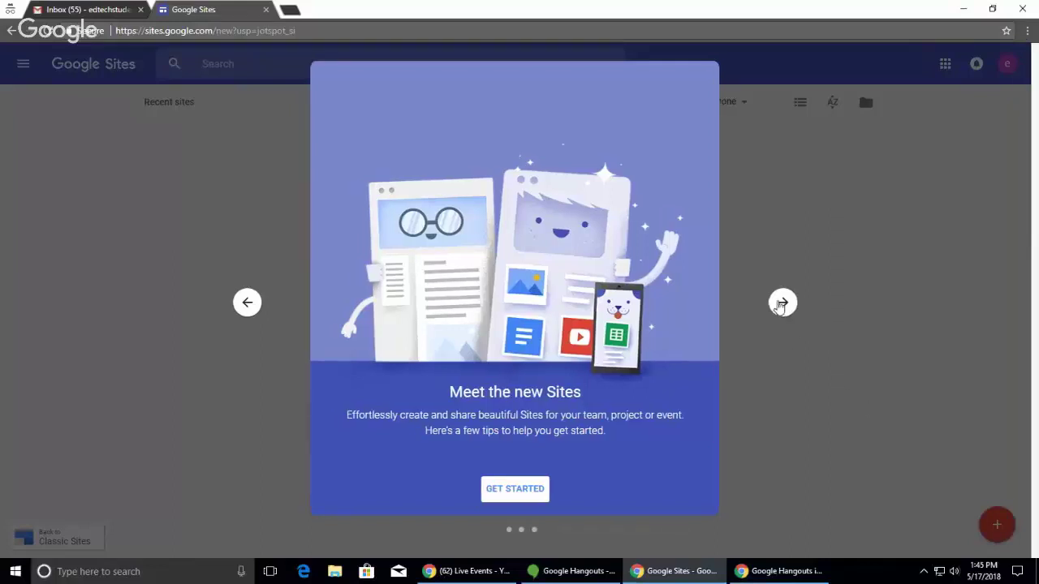
click(776, 303)
click(781, 303)
click(782, 303)
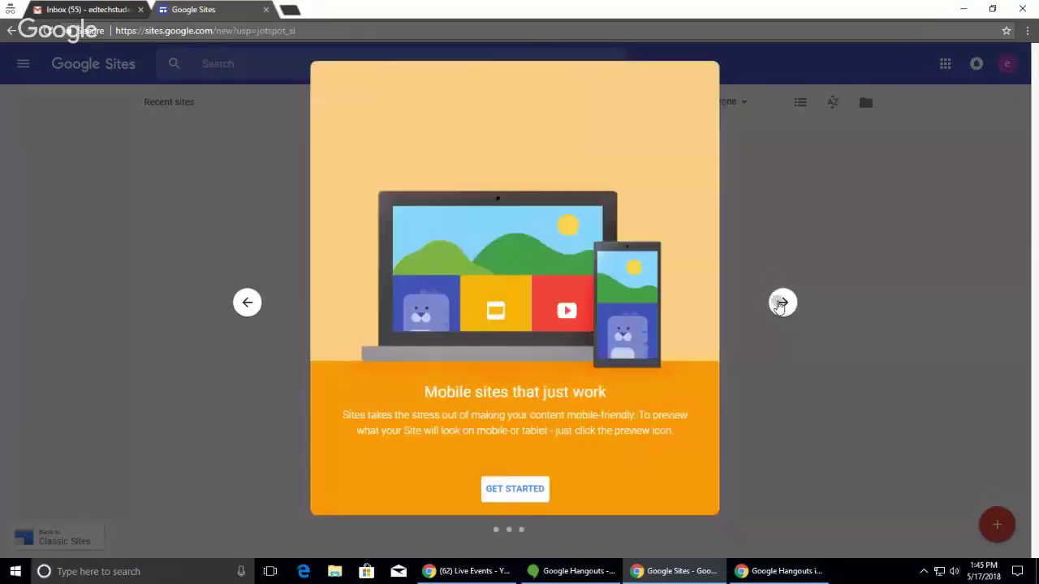
click(781, 303)
click(781, 303)
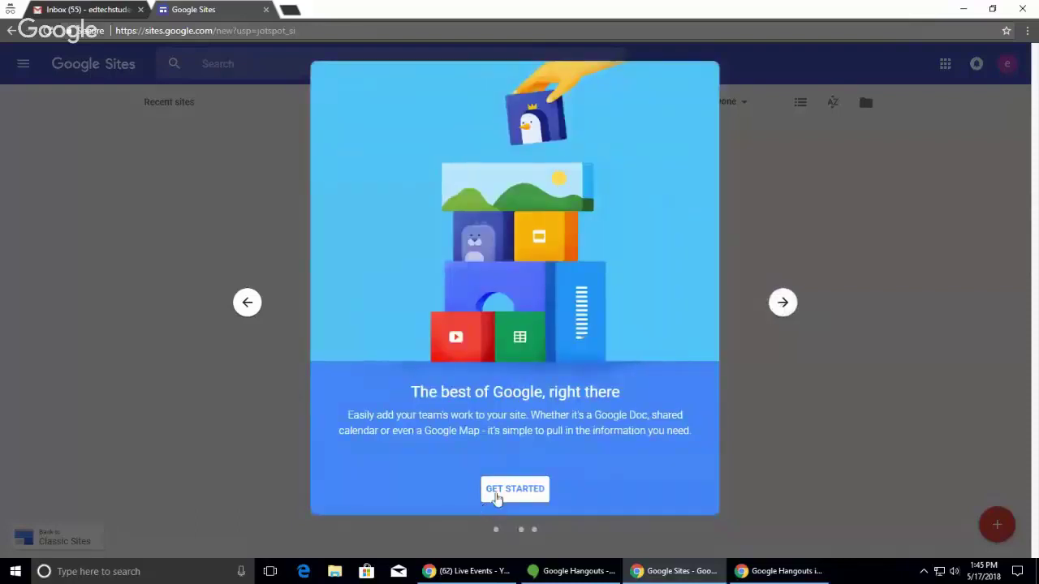
click(528, 490)
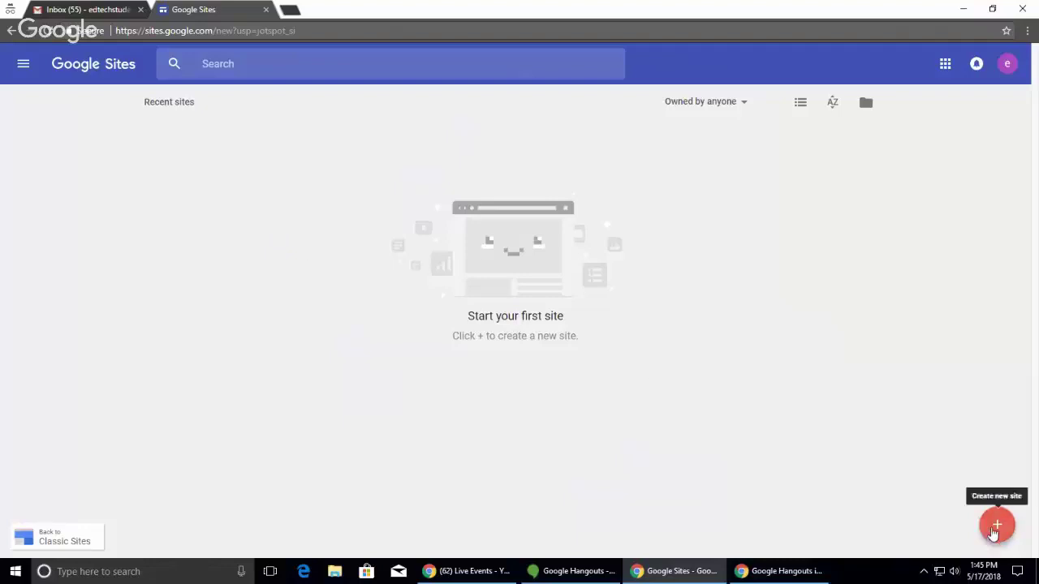
Step: Create a new site without taking the tour and set its page title to "Social Studies Portfolio"
click(994, 526)
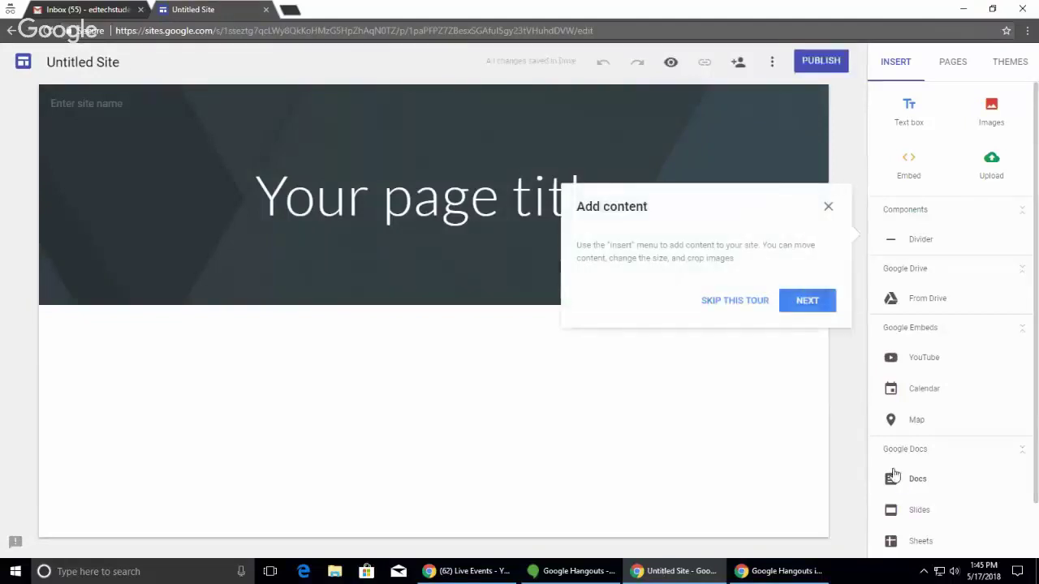
click(828, 209)
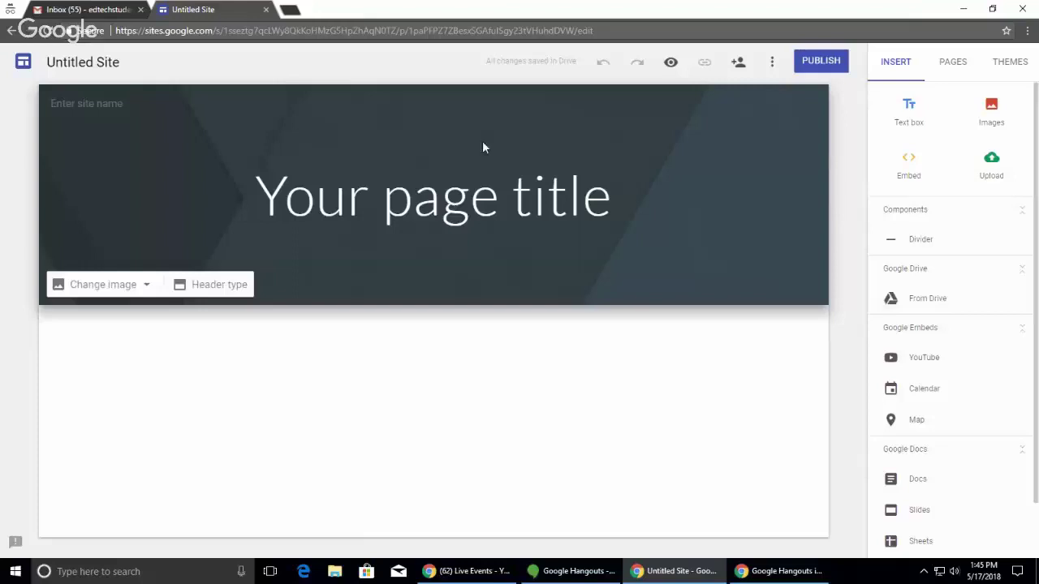
triple_click(421, 209)
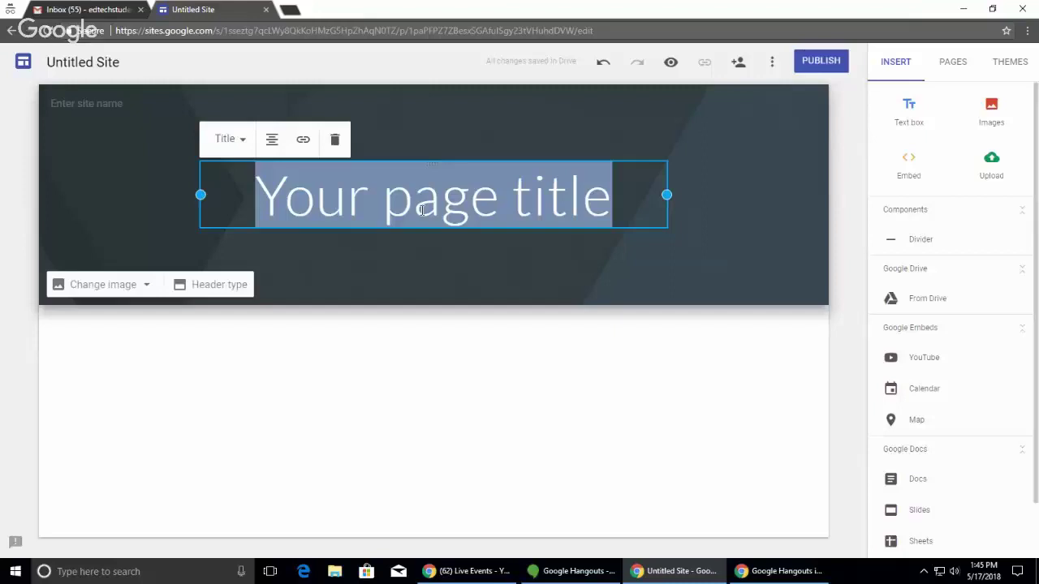
text(Soc)
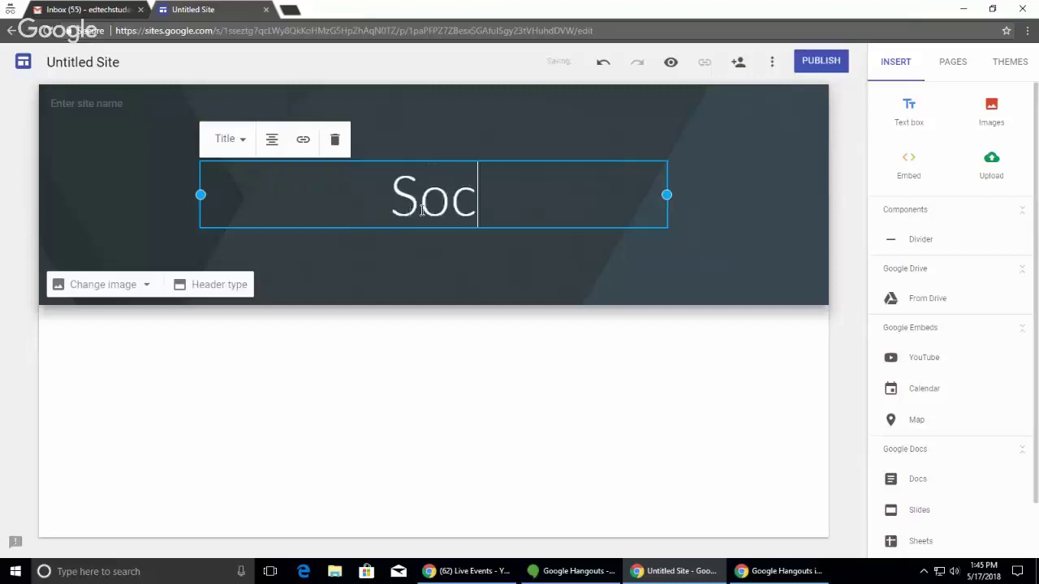
text(ial Studies)
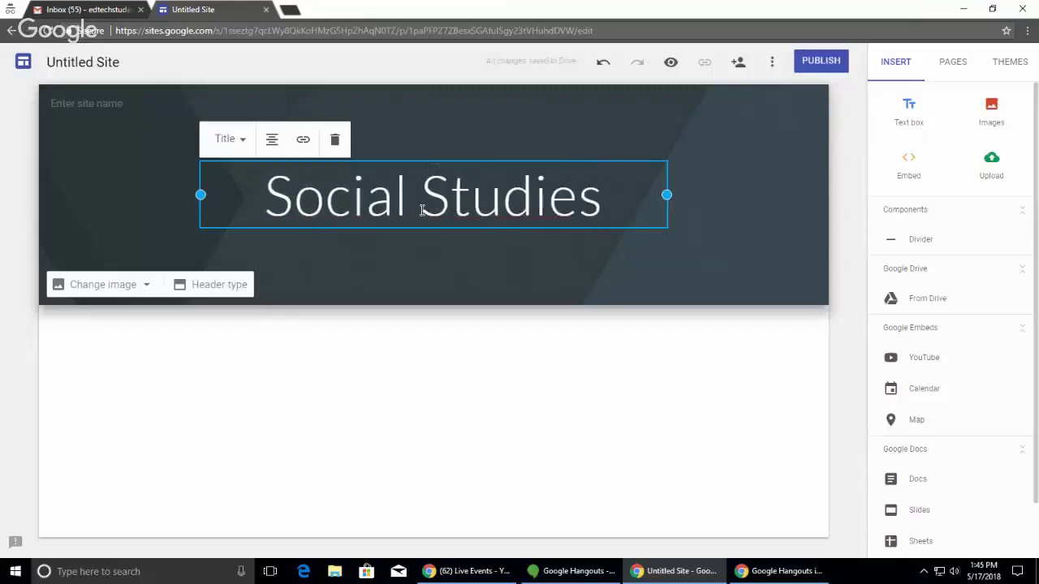
text( Portfolio)
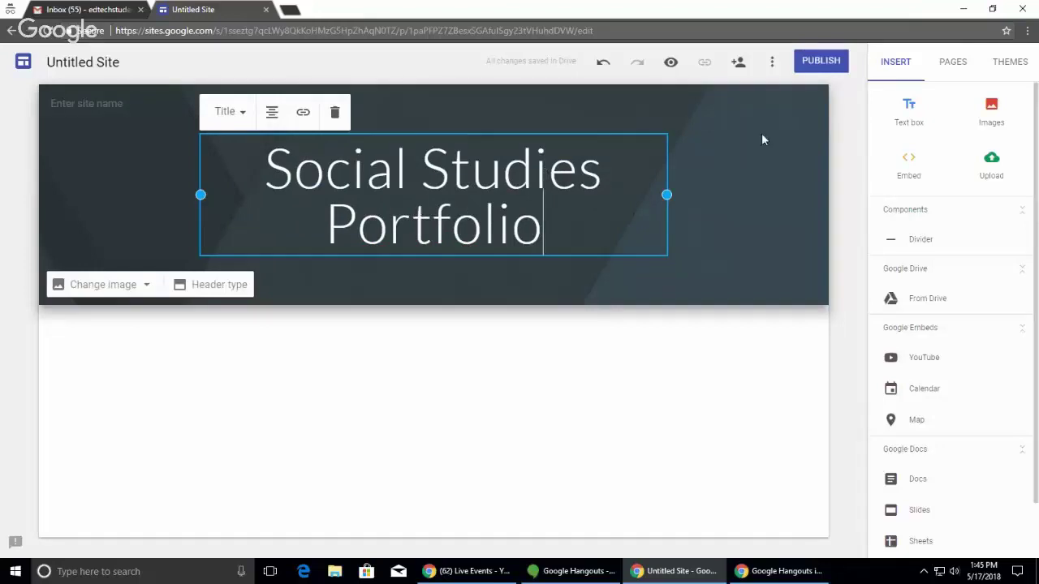
Step: Try the Simple theme in purple, and apply the Diplomat theme in dark red to the site
click(1007, 64)
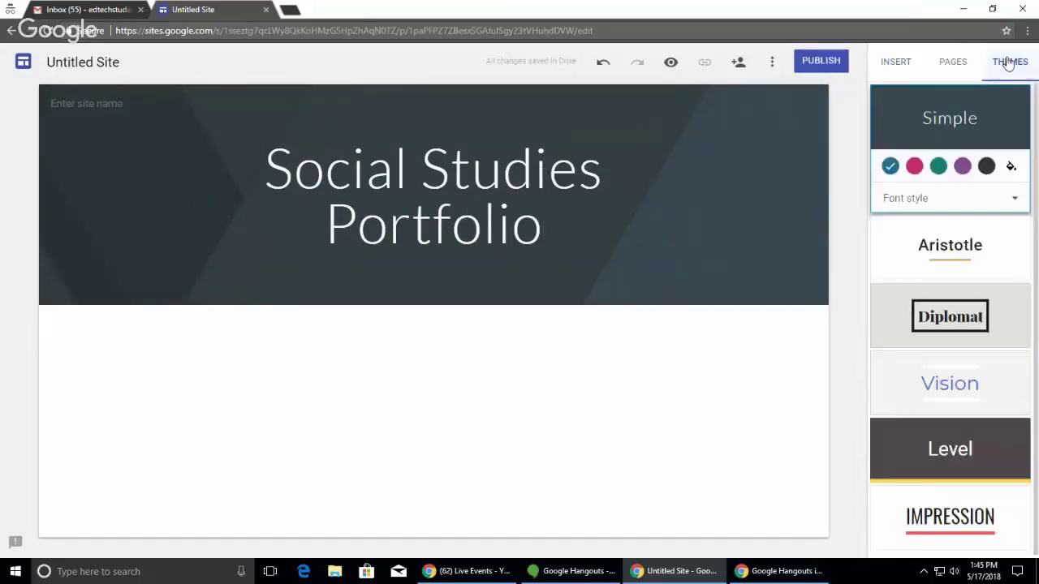
click(962, 167)
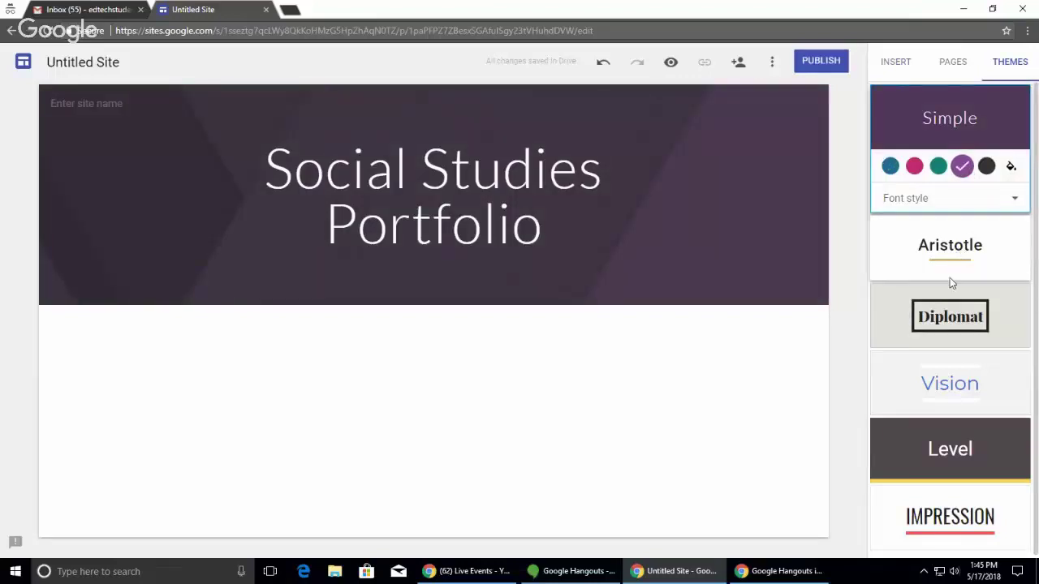
scroll(949, 277, down, 1)
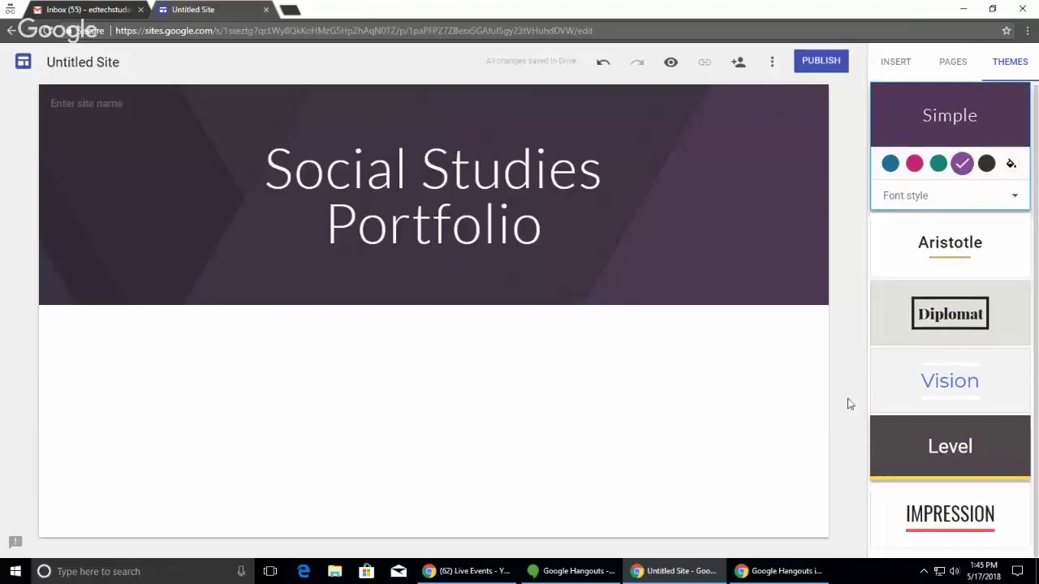
click(925, 321)
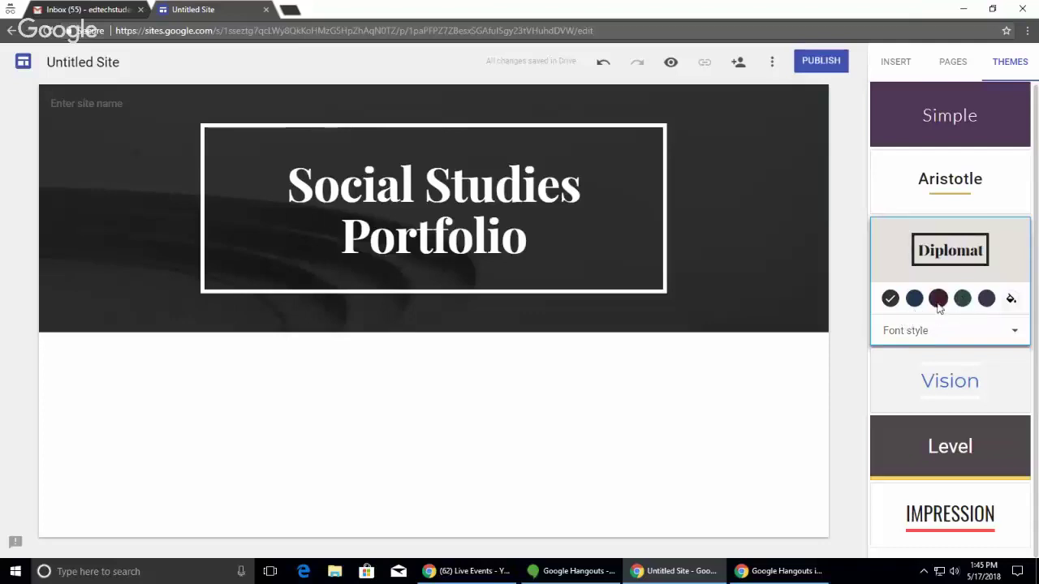
click(938, 299)
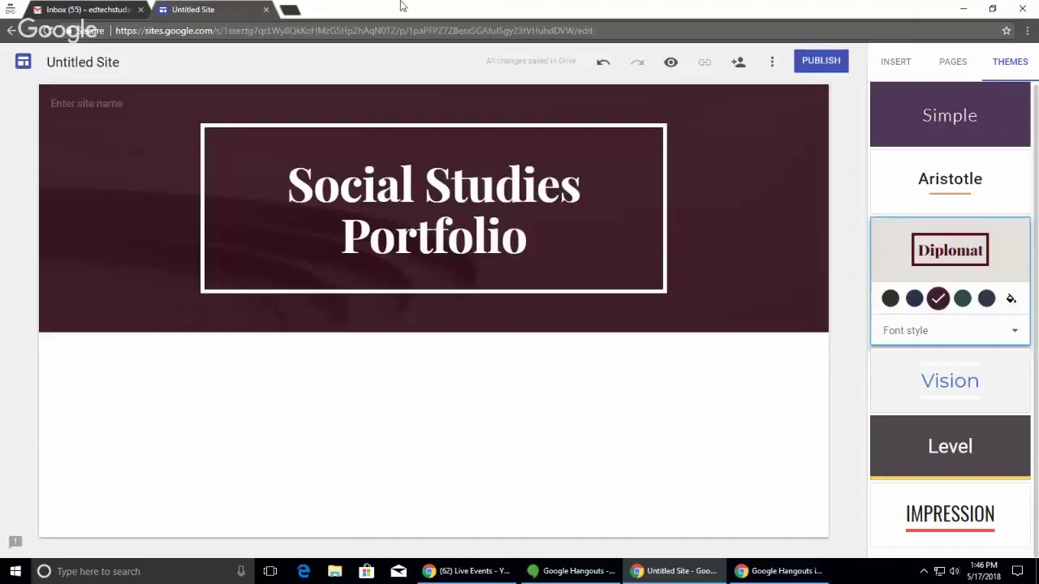
Step: Rename the untitled site with the student's surname followed by "- My Social Studies Portfolio"
click(108, 62)
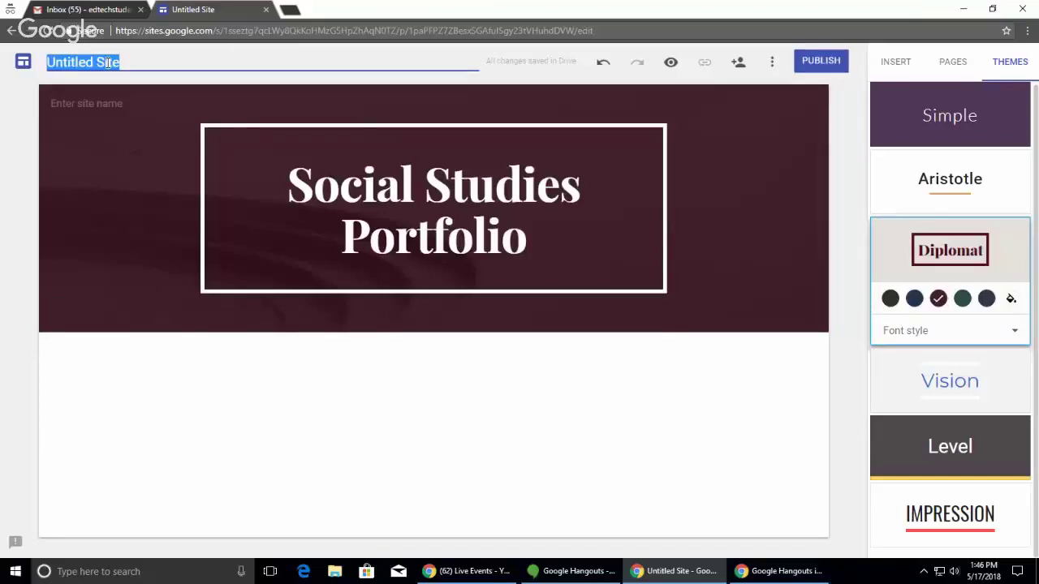
text(Pecka)
key(BackSpace)
text(ha)
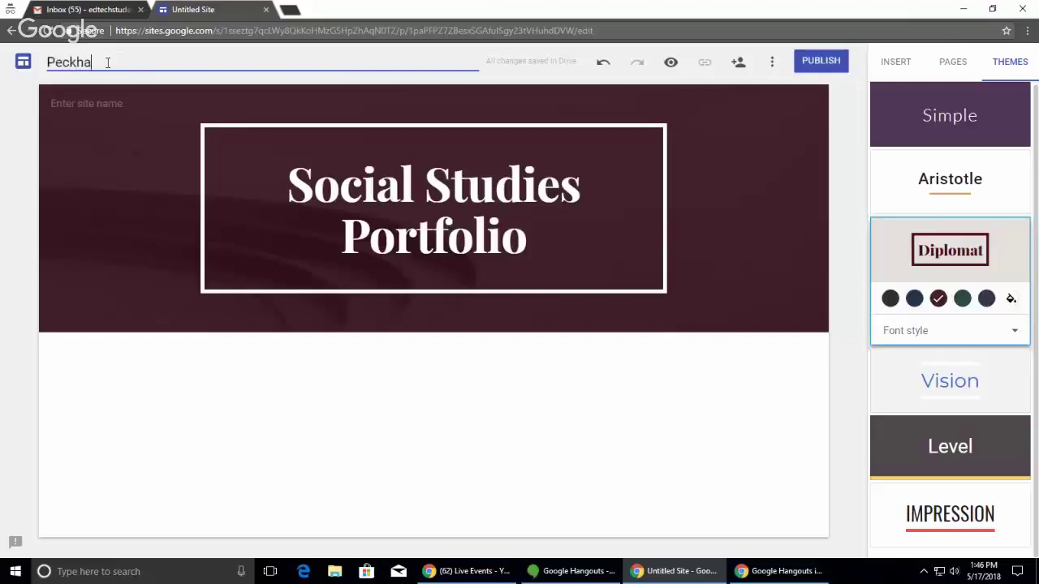
text(m -)
text(My Social )
text(Studies )
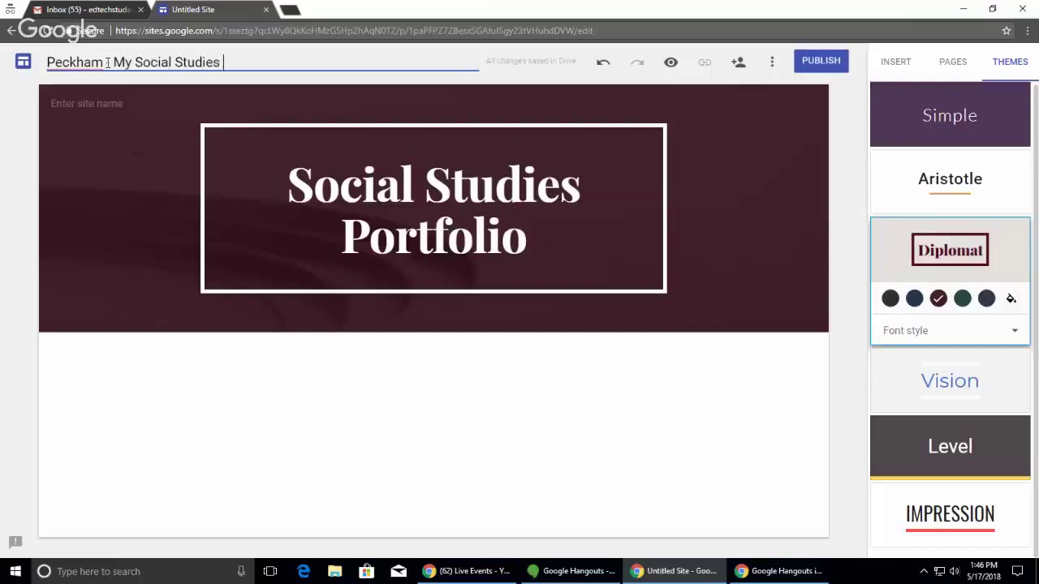
text(Portfolio)
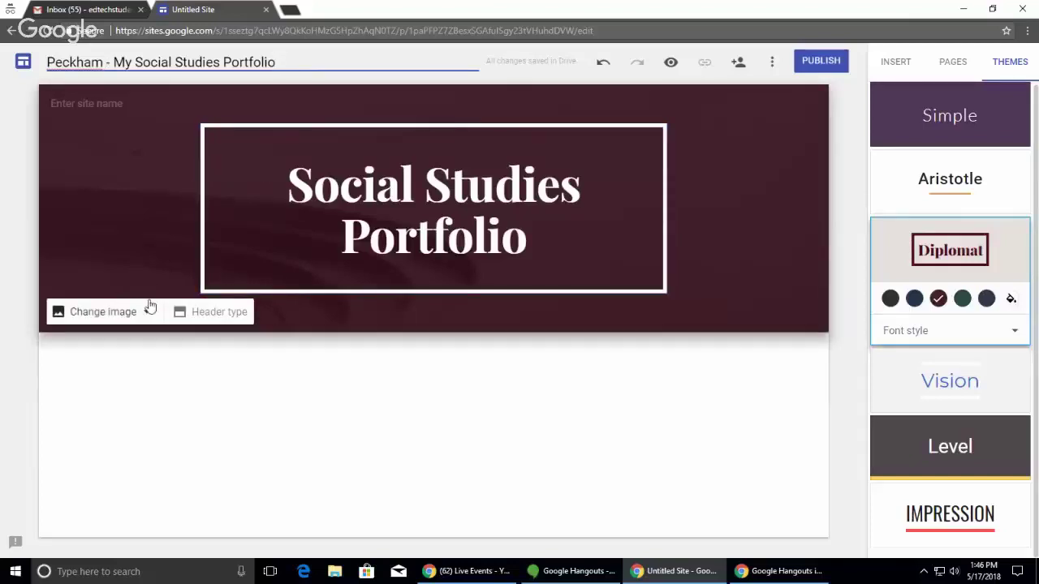
Step: View the header's image options, and try the Large banner and Title only header types before returning to Banner
click(89, 314)
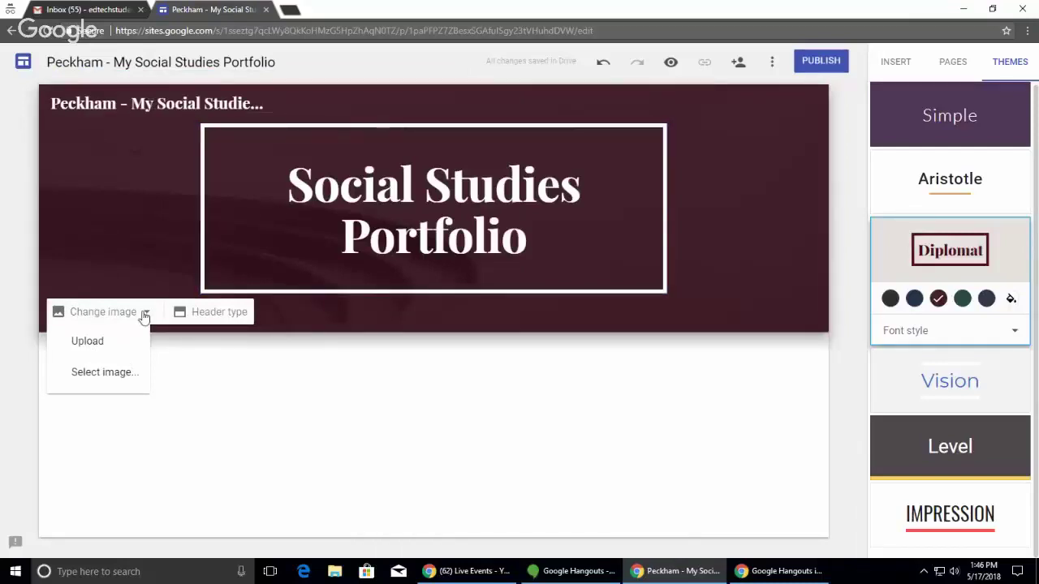
click(212, 315)
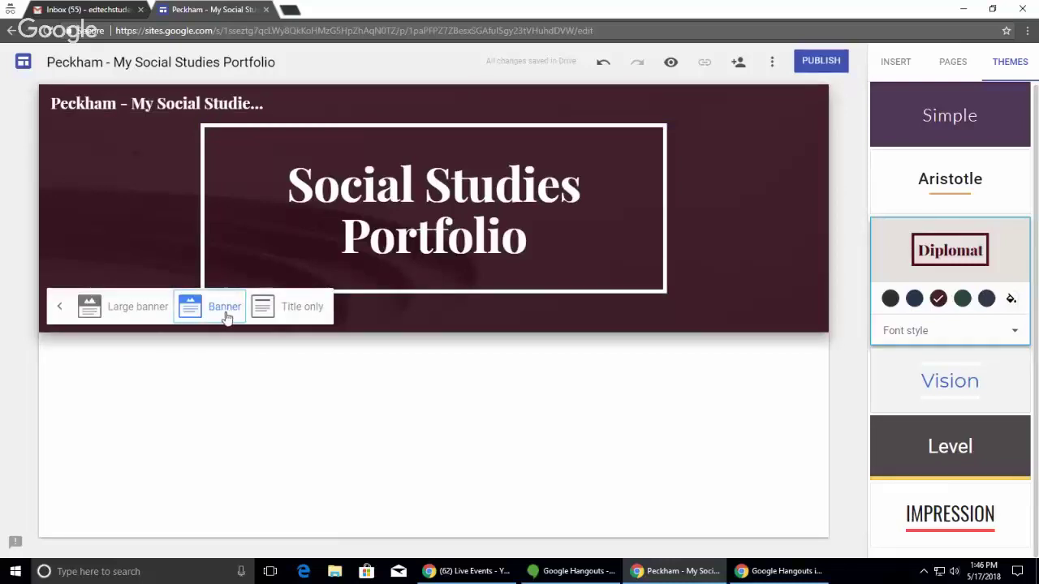
click(155, 315)
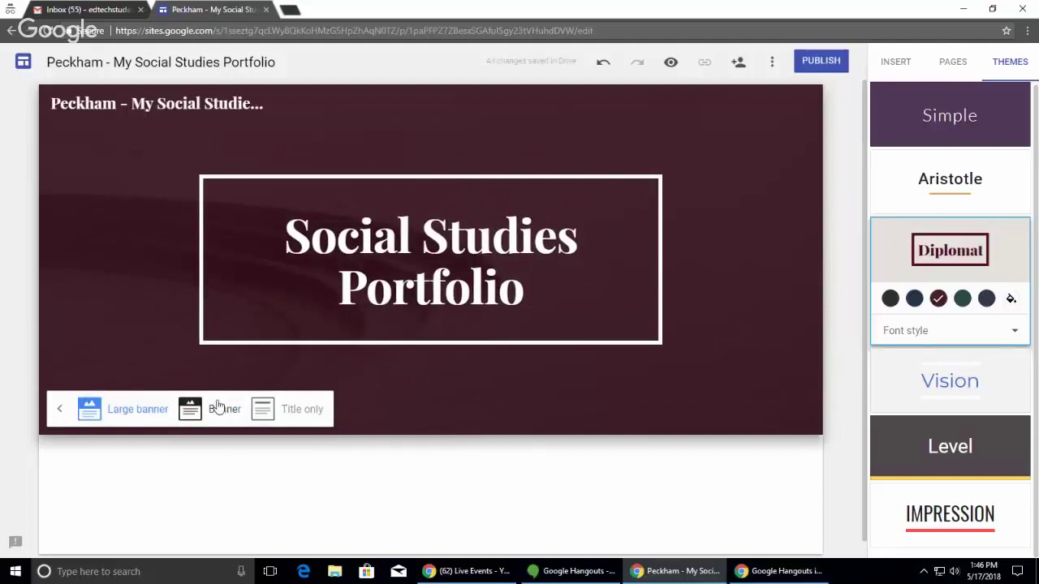
click(285, 409)
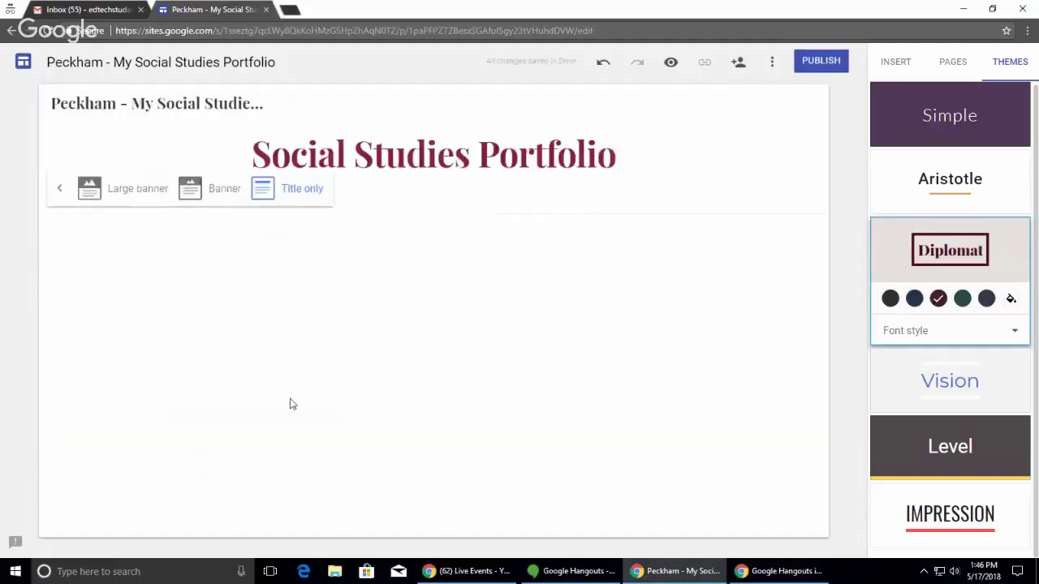
click(226, 191)
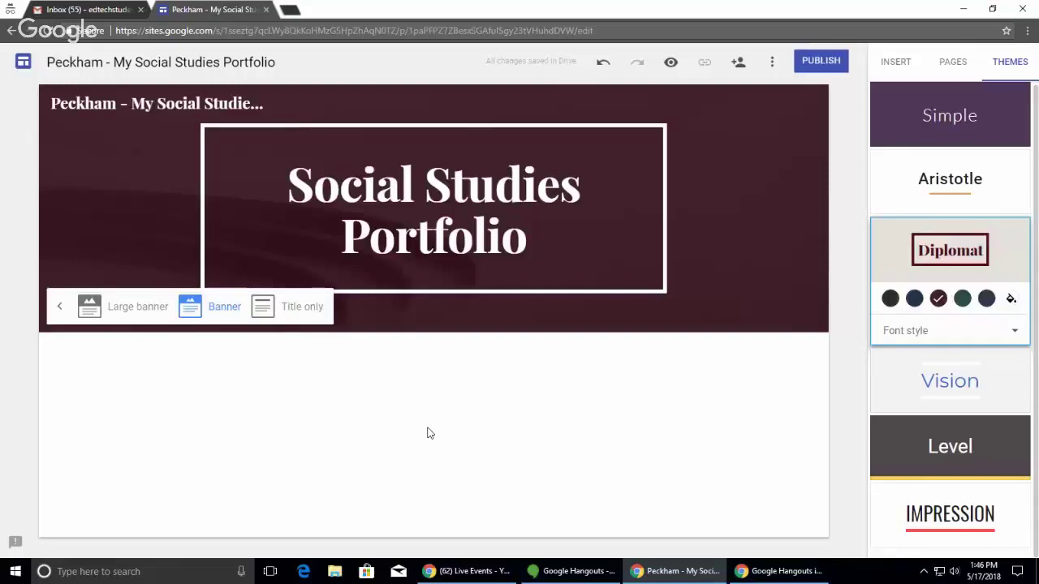
Step: Insert the TransitionsVideo file from the Drive files shared with the student into the home page below the header
double_click(430, 433)
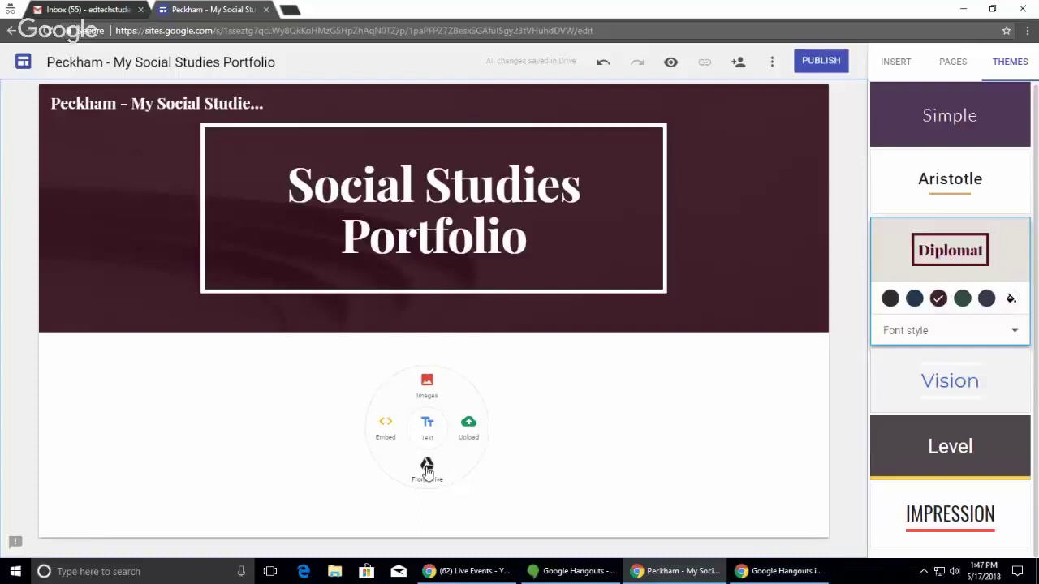
click(427, 468)
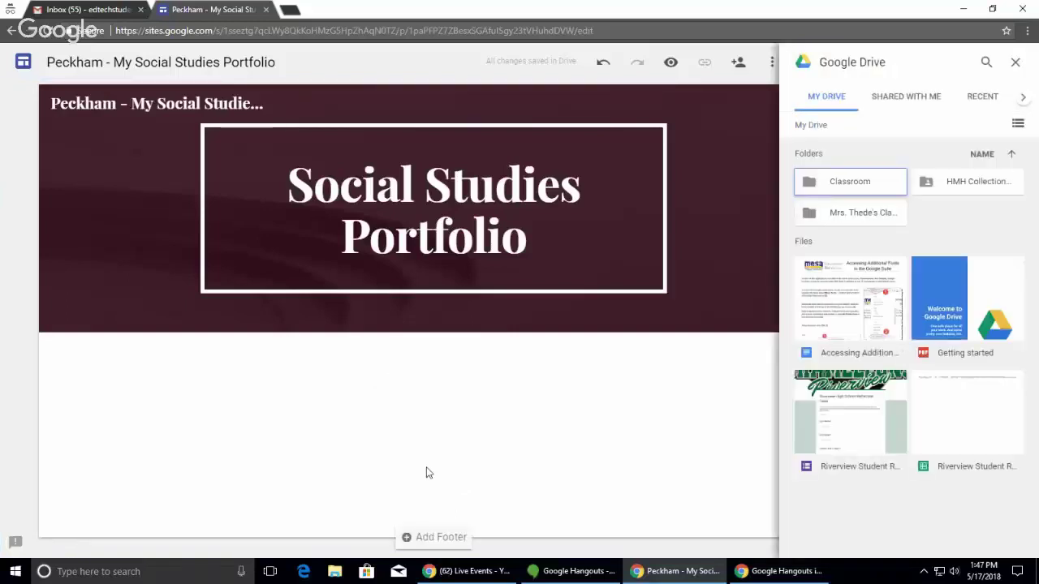
click(917, 98)
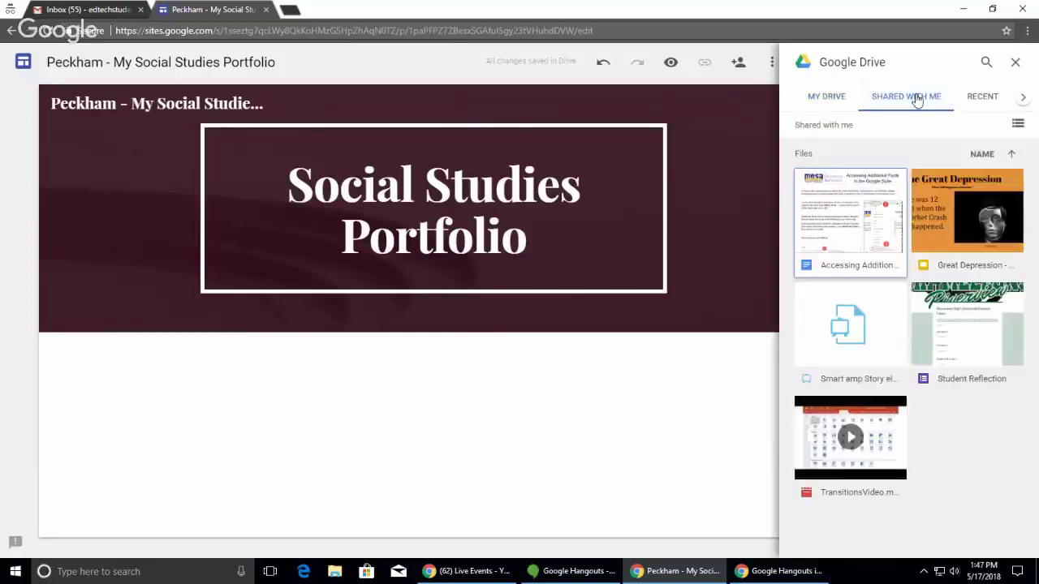
click(890, 462)
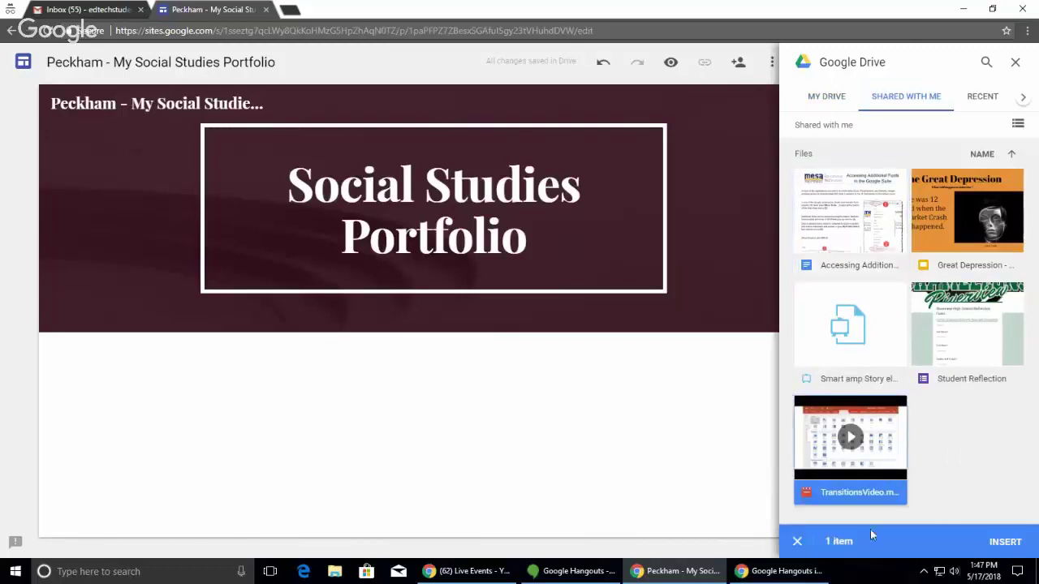
click(1011, 548)
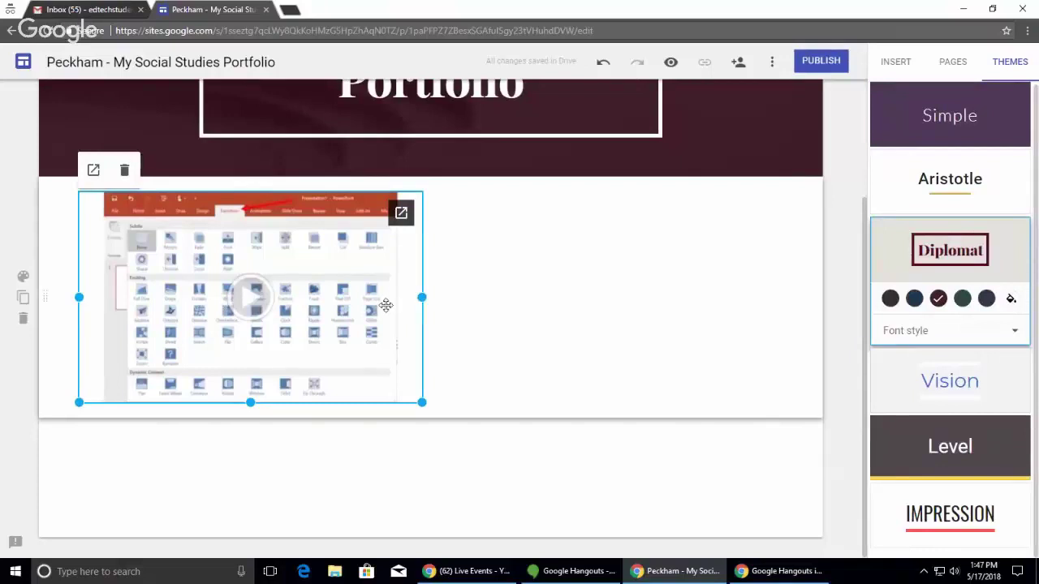
Step: Enlarge the inserted video to nearly fill the section's height and width, and centre it below the home page header
drag(309, 286, 437, 288)
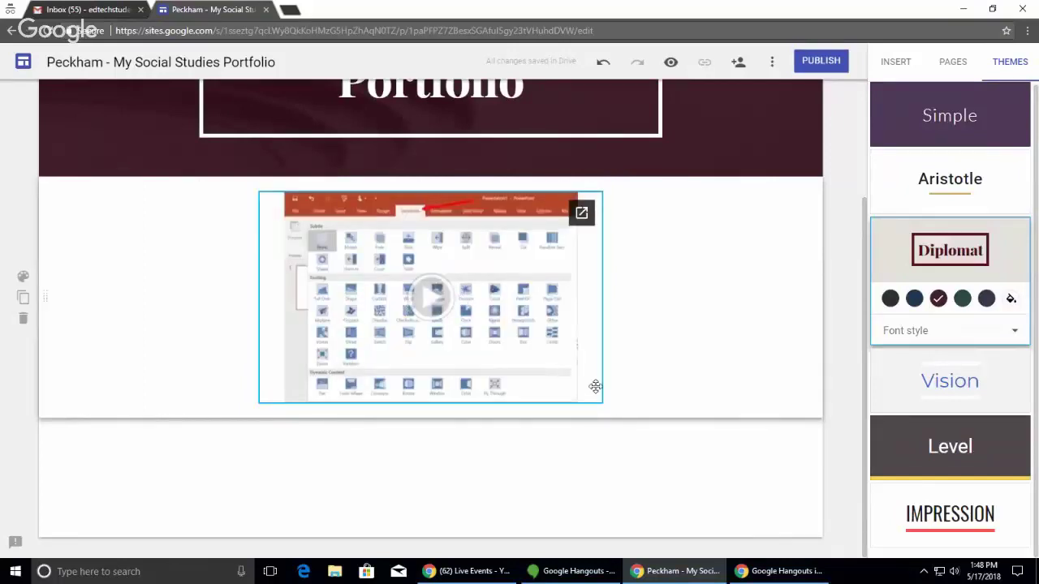
click(593, 385)
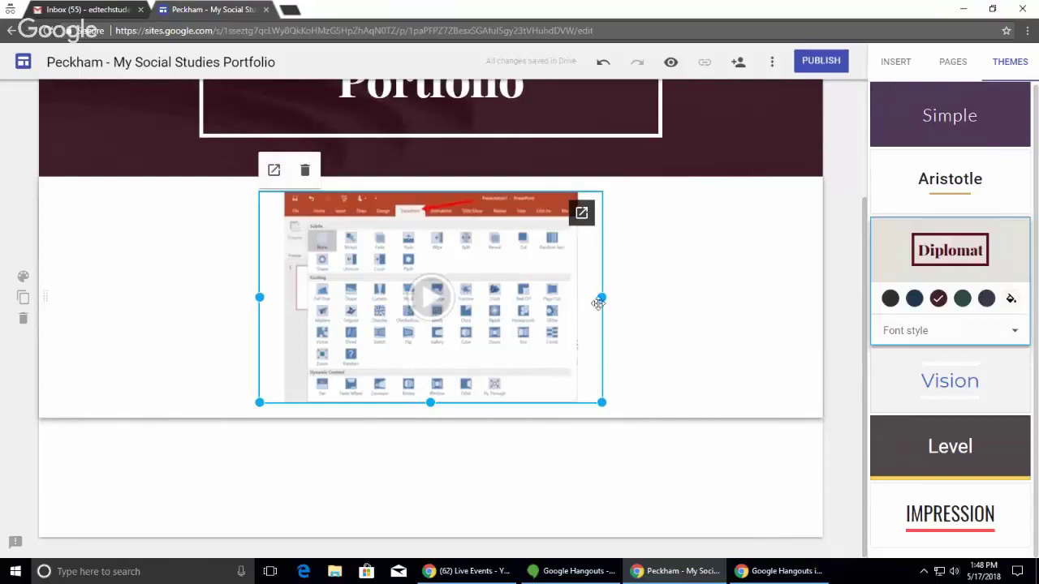
drag(601, 297, 663, 299)
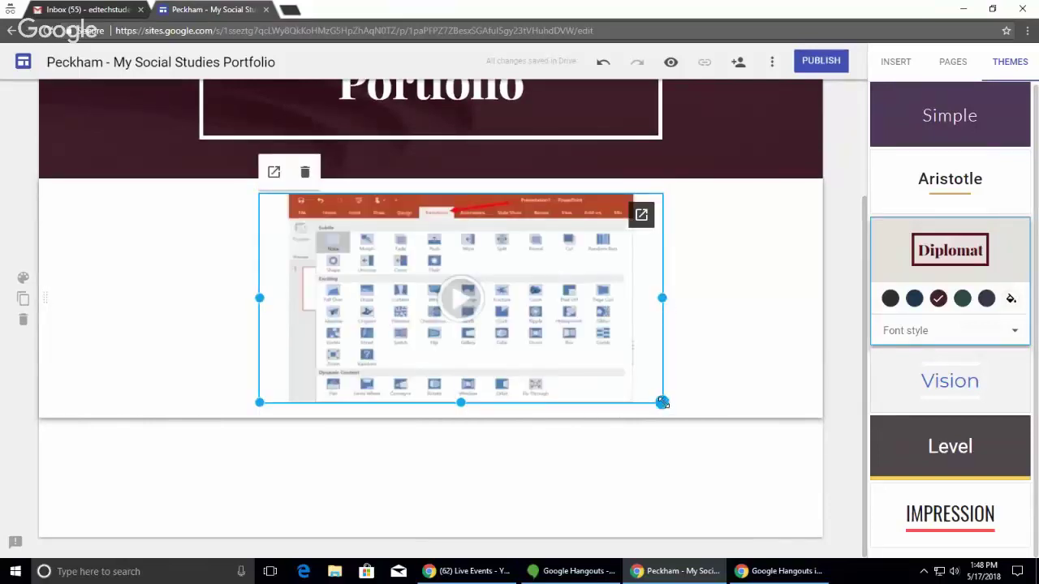
drag(663, 404, 782, 515)
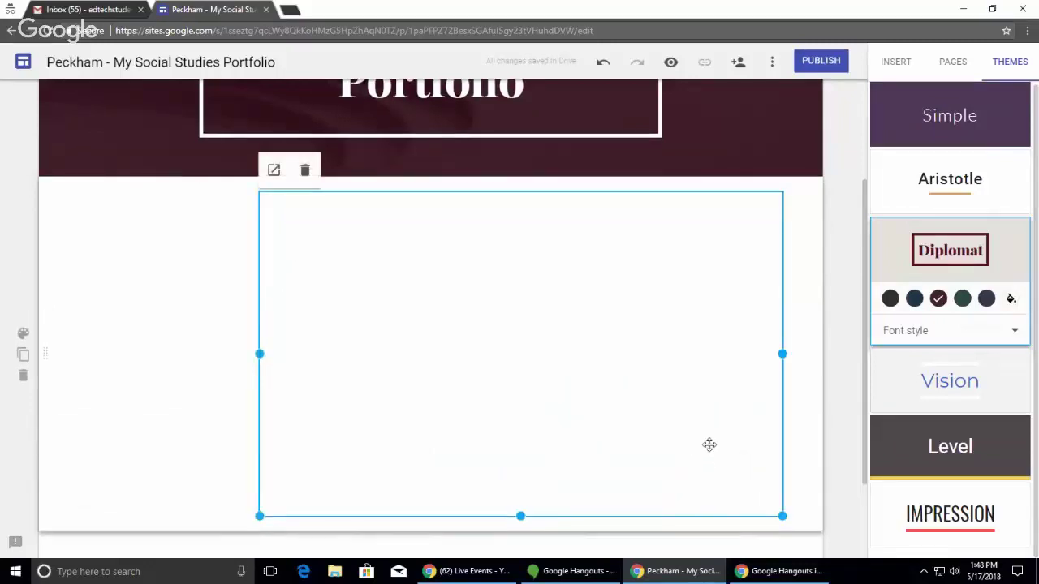
drag(709, 445, 457, 421)
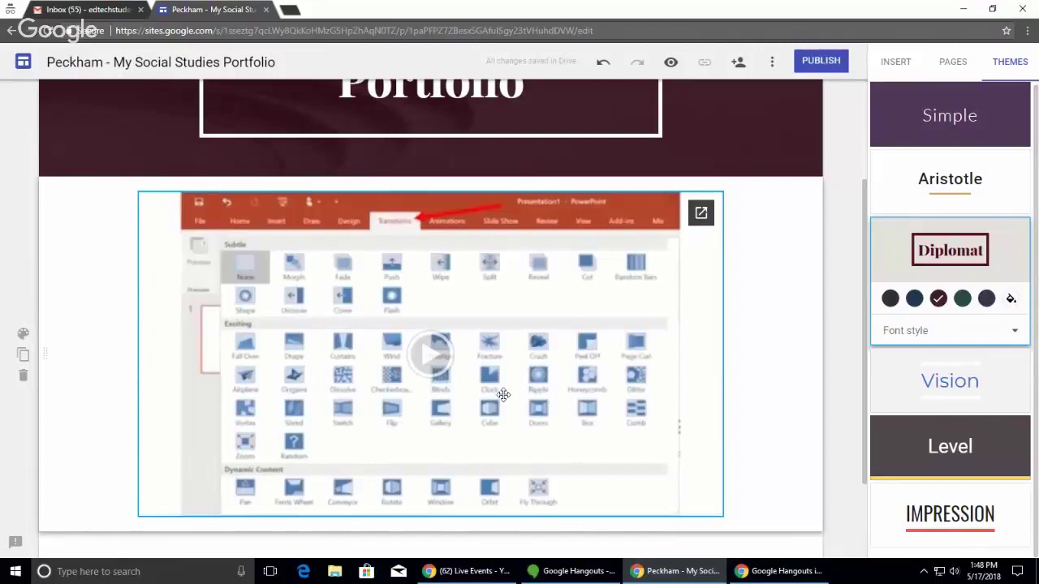
scroll(503, 395, up, 3)
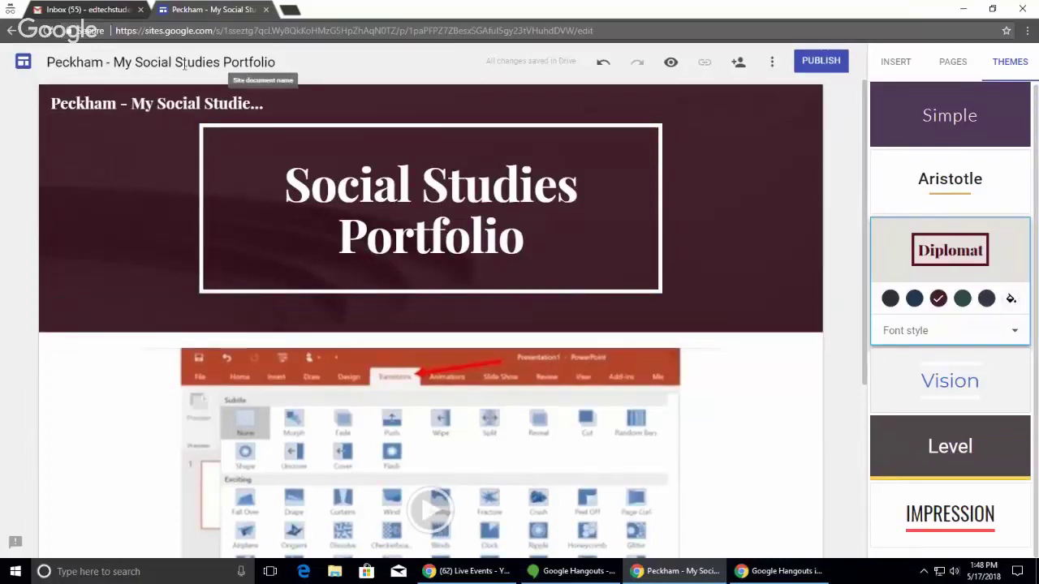
scroll(281, 278, down, 3)
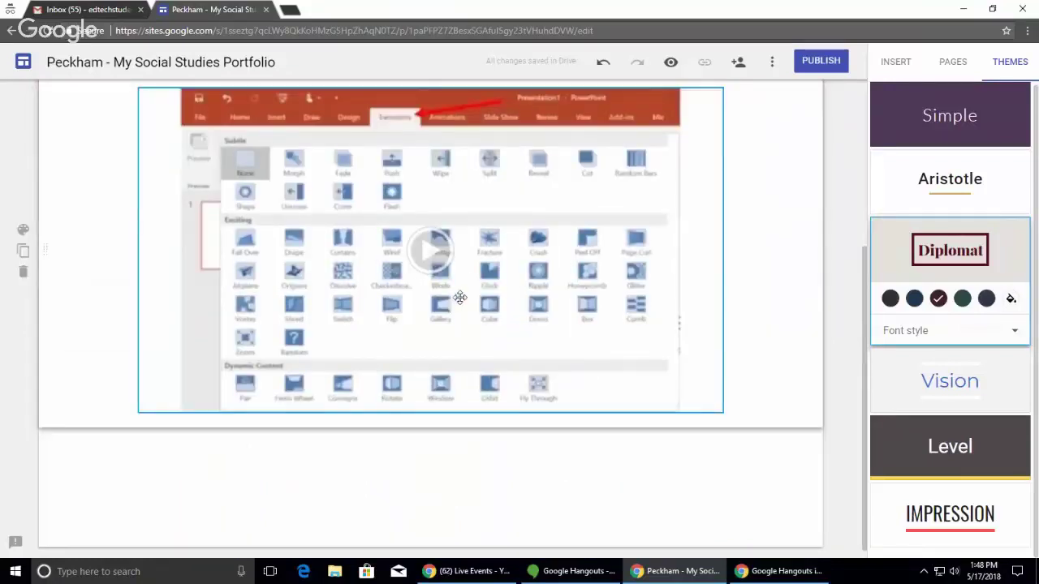
scroll(459, 296, up, 2)
scroll(455, 326, down, 1)
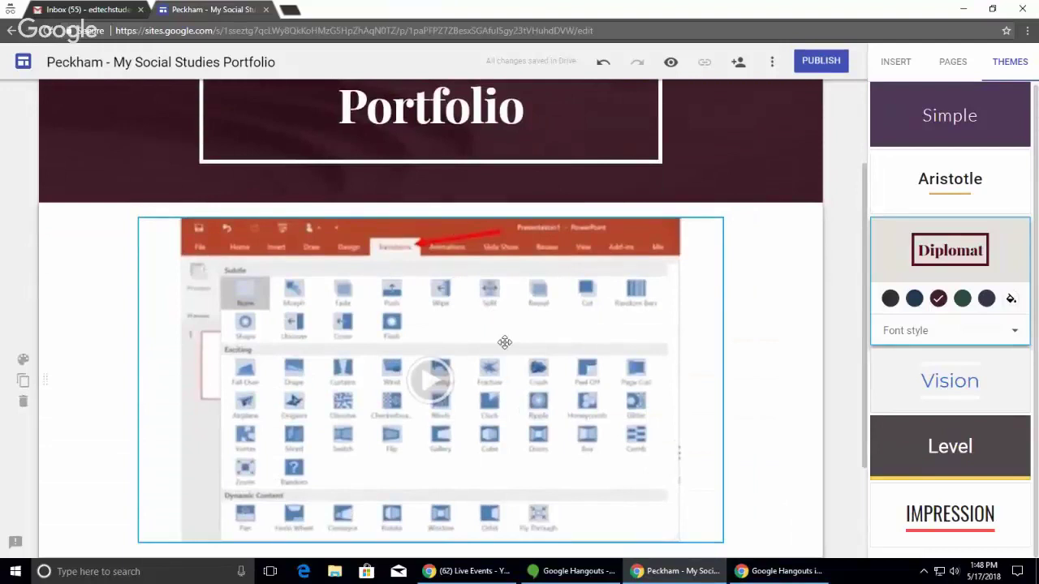
scroll(504, 342, up, 2)
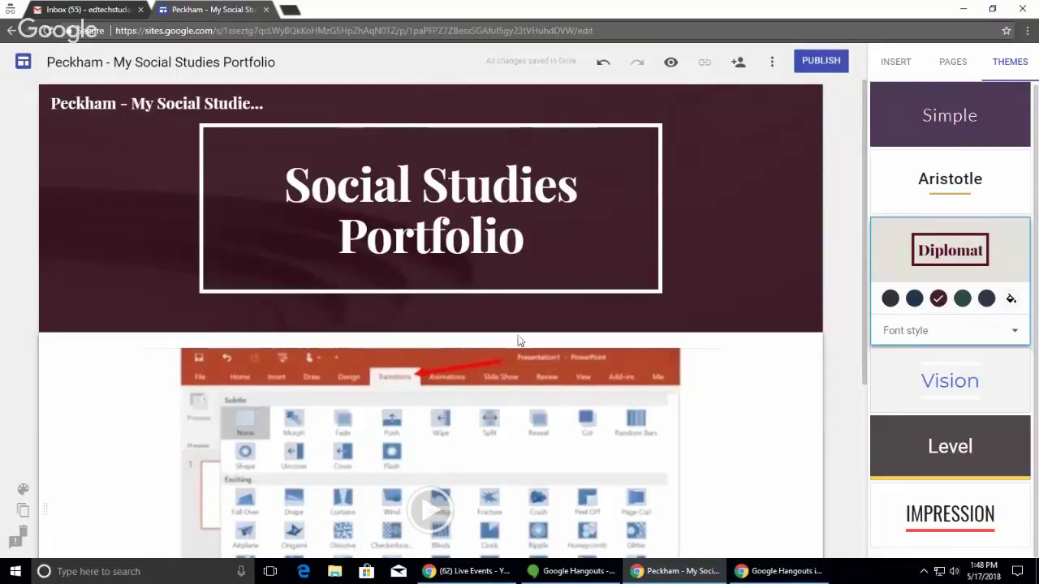
Step: Add a new page named "Civil War" to the site
click(950, 63)
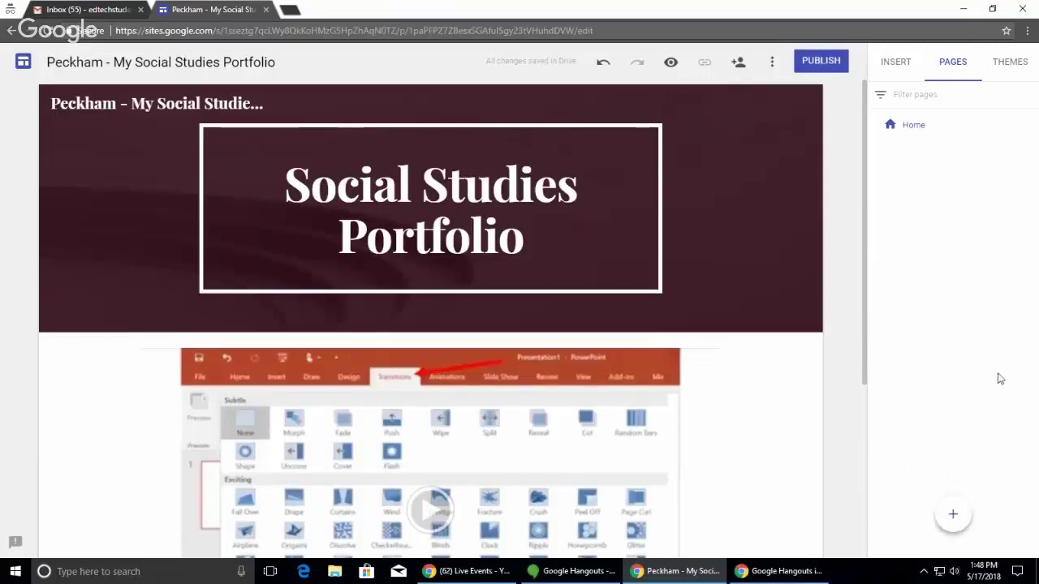
click(954, 517)
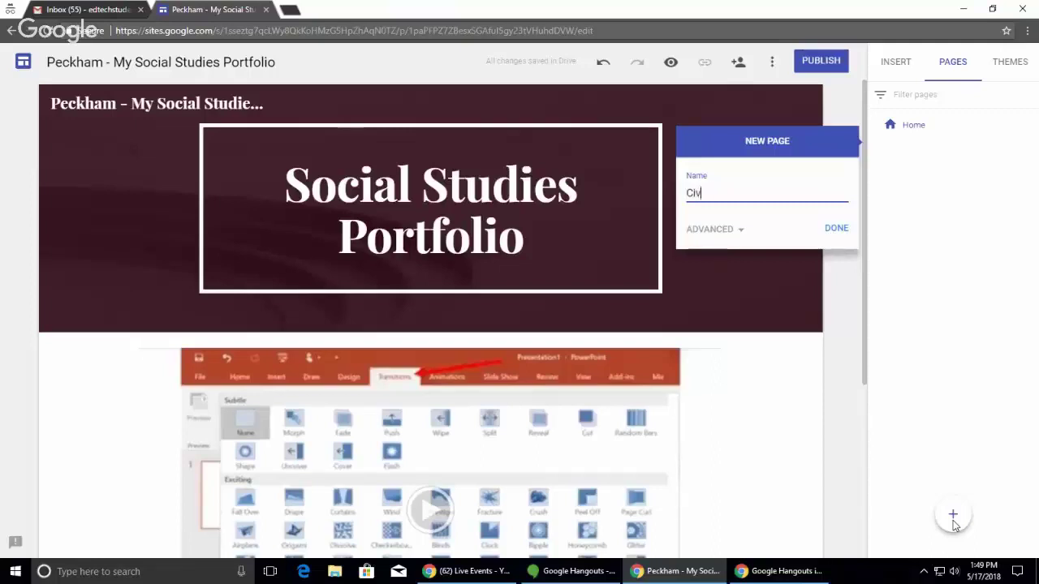
text(War)
key(Return)
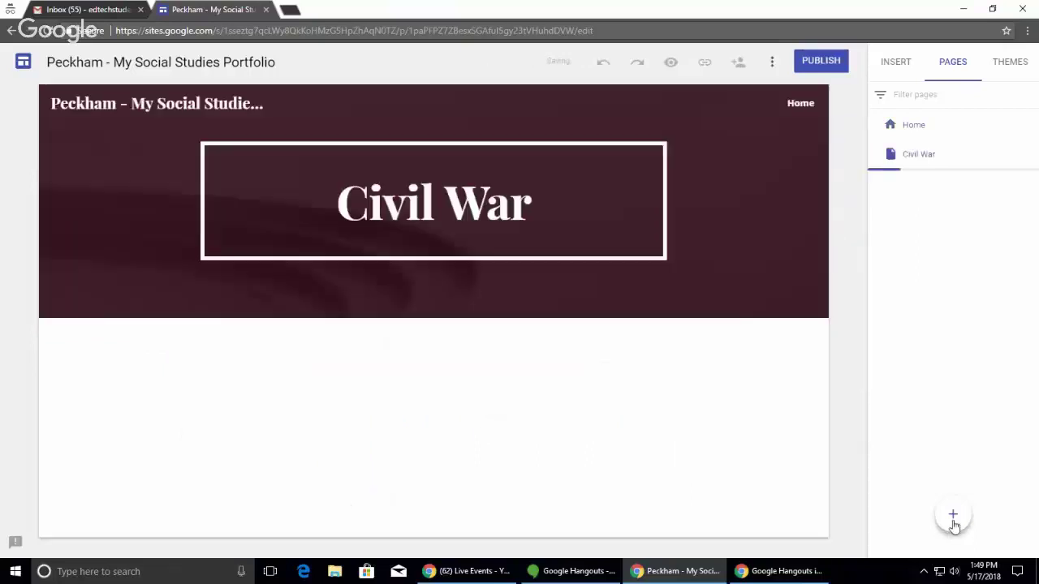
mouse_move(953, 520)
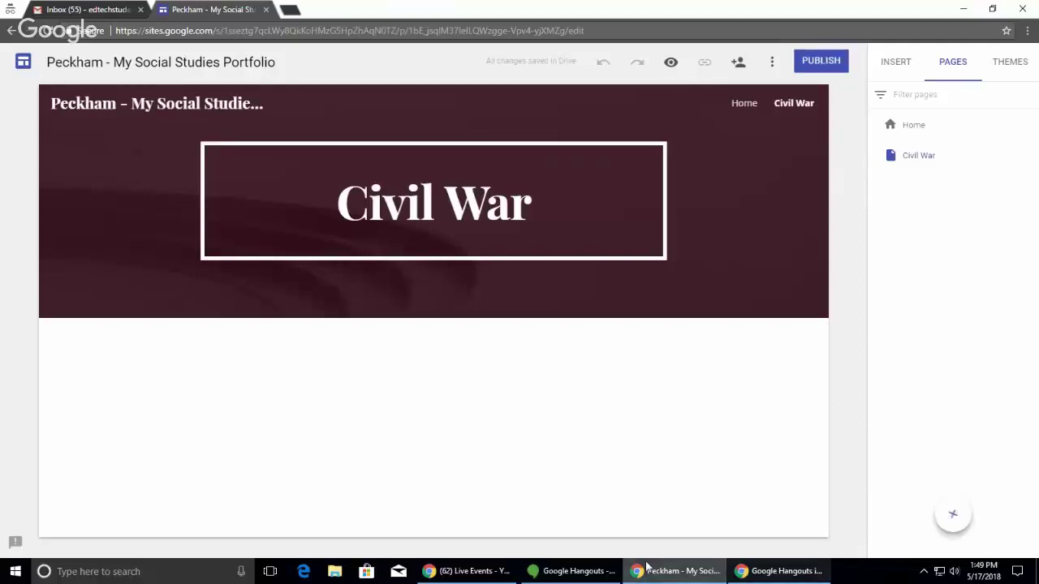
Step: Add a text box reading "Political Cartoon of the Civil War" below the Civil War page header
double_click(430, 440)
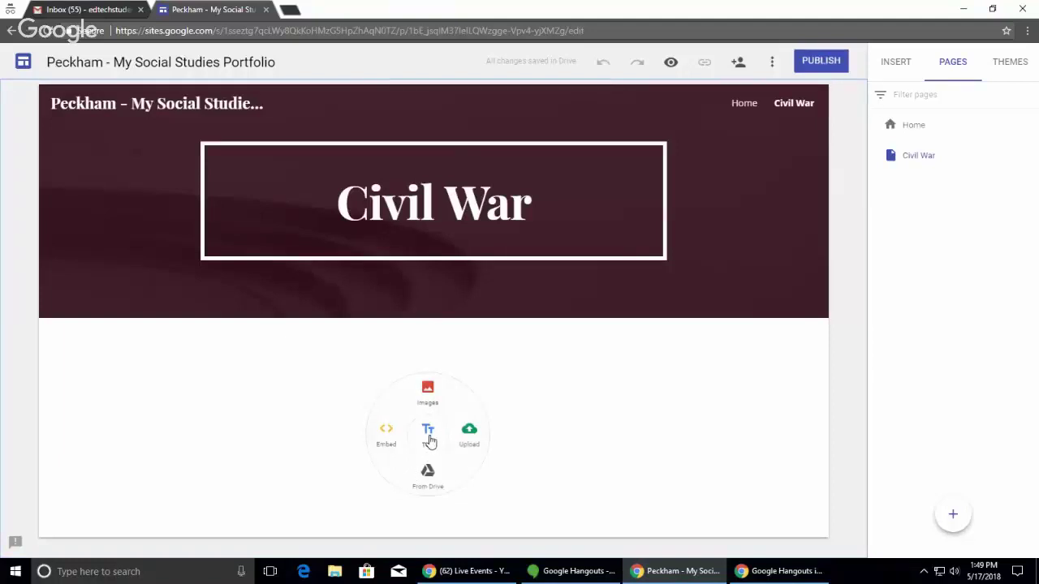
click(428, 434)
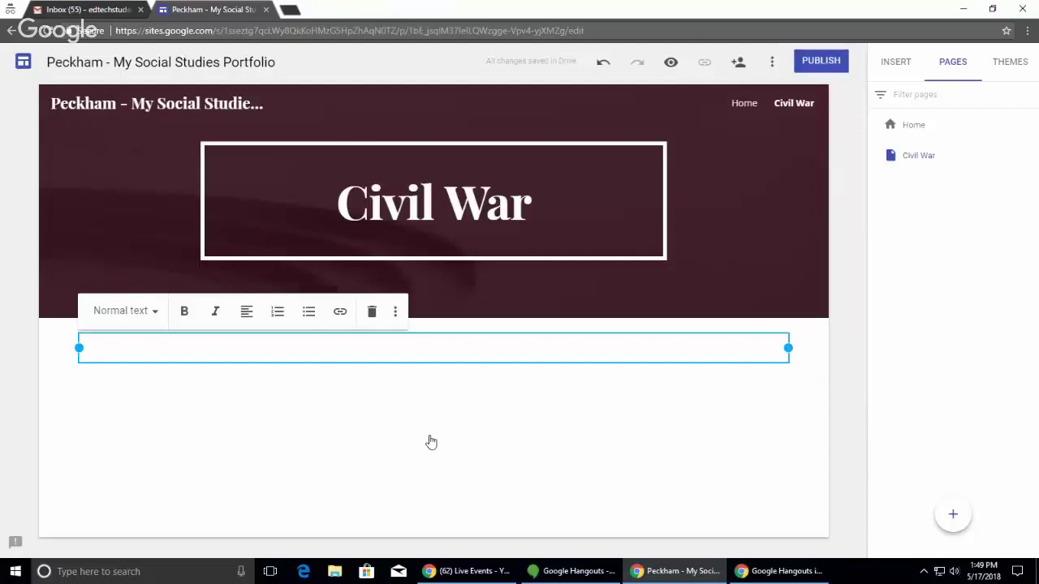
text(Political Cartoon of)
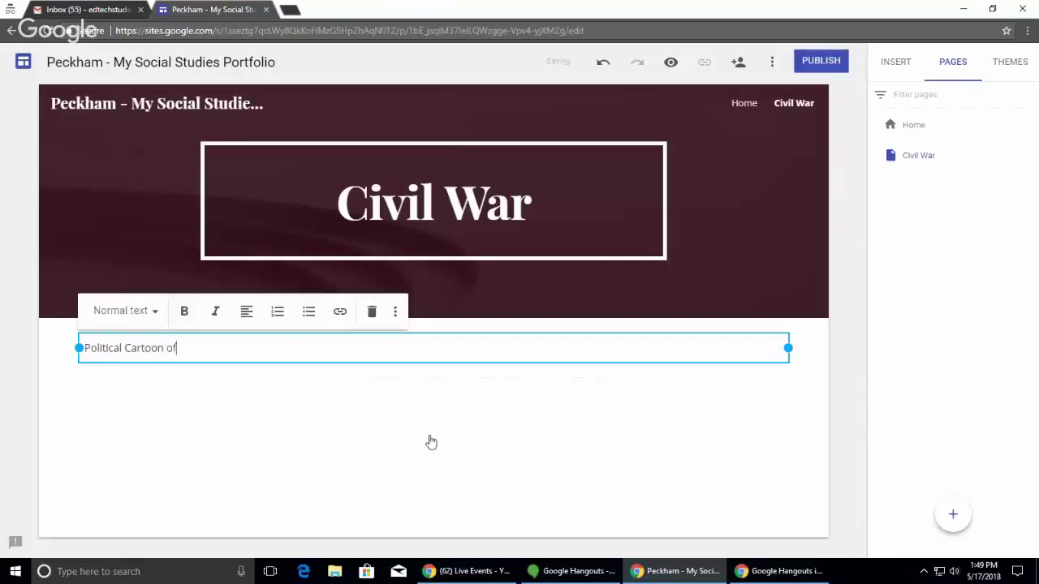
text( the Civil War)
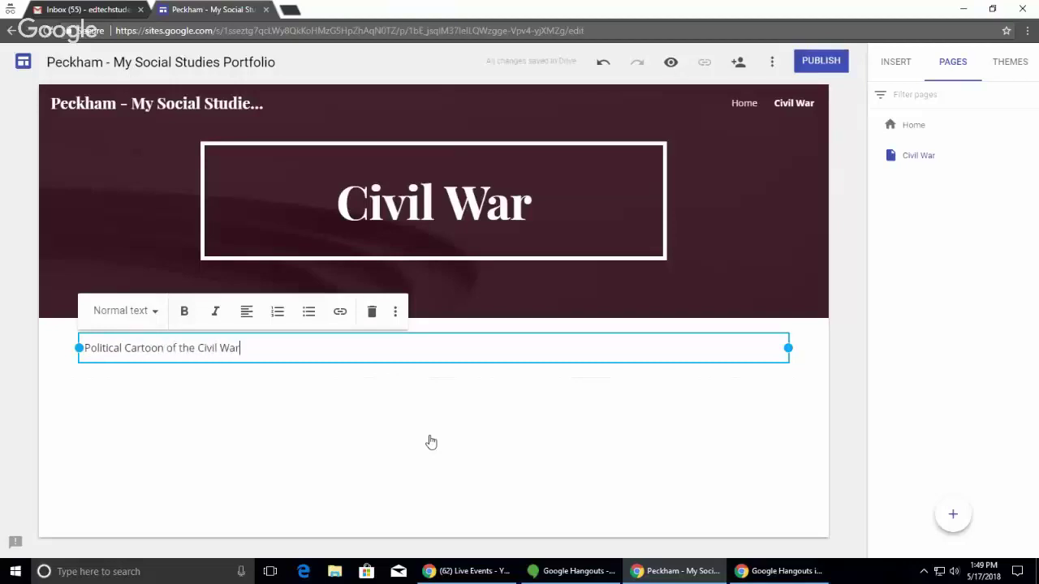
key(Return)
key(BackSpace)
key(Return)
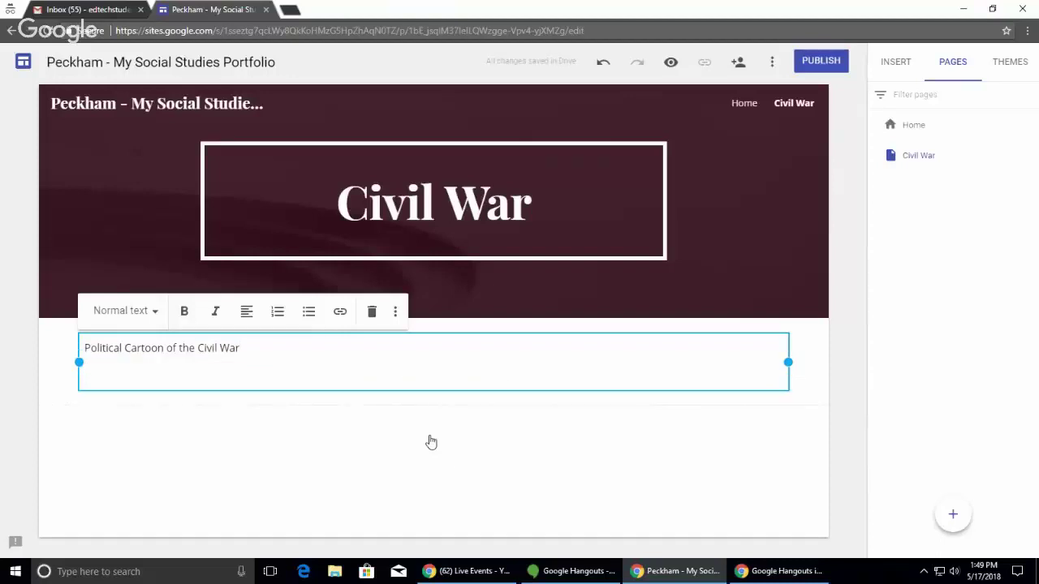
key(BackSpace)
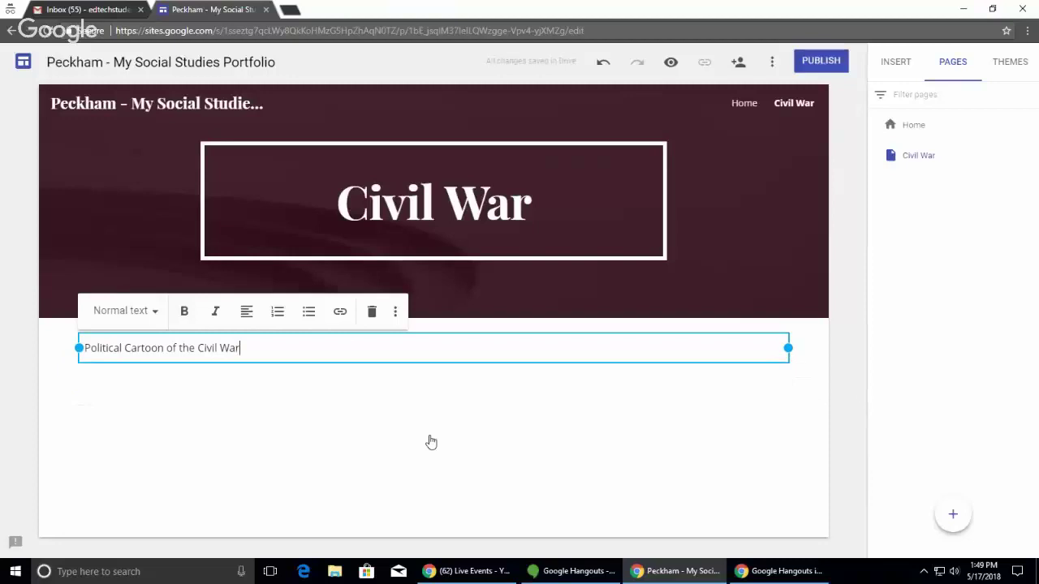
click(340, 439)
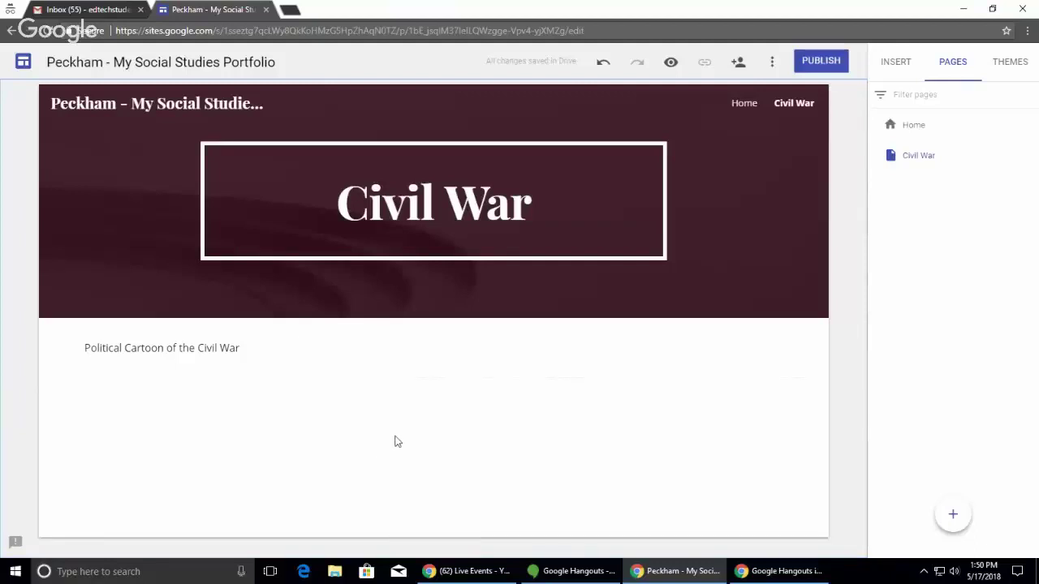
Step: Upload the CivilWarCartoon image from the Camera Roll folder in Pictures to the Civil War page
double_click(397, 441)
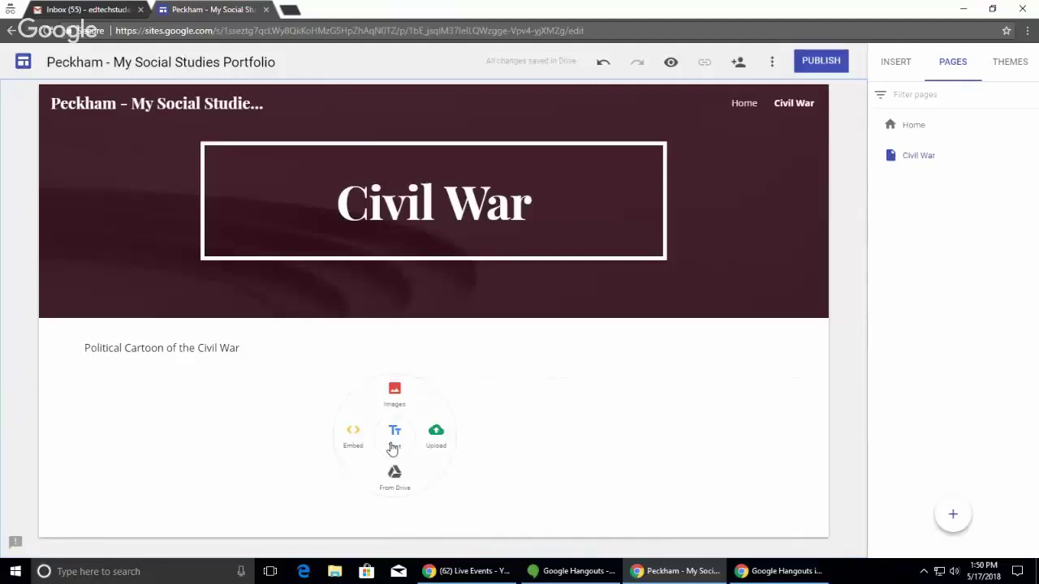
click(436, 434)
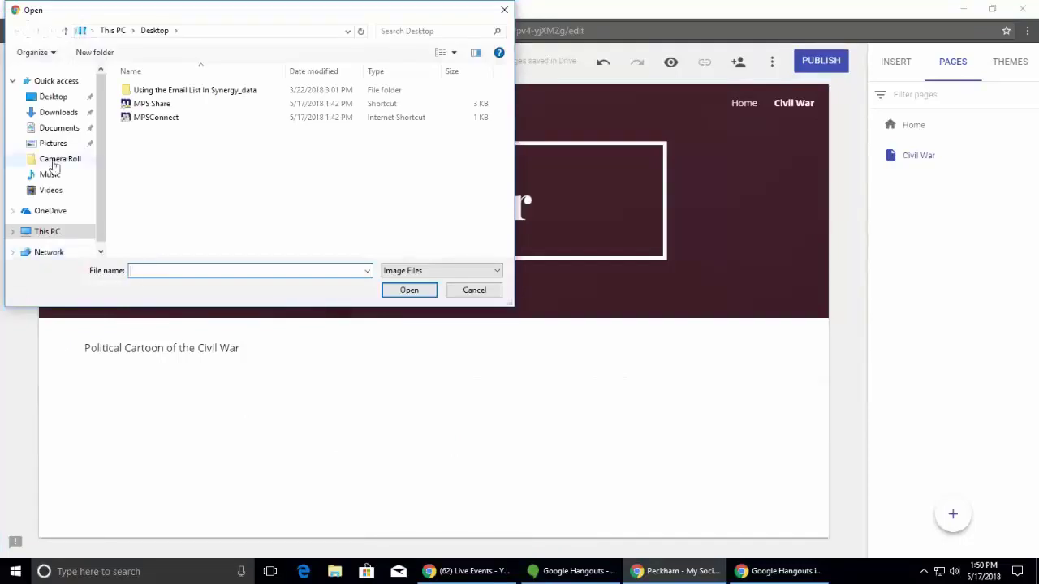
click(53, 143)
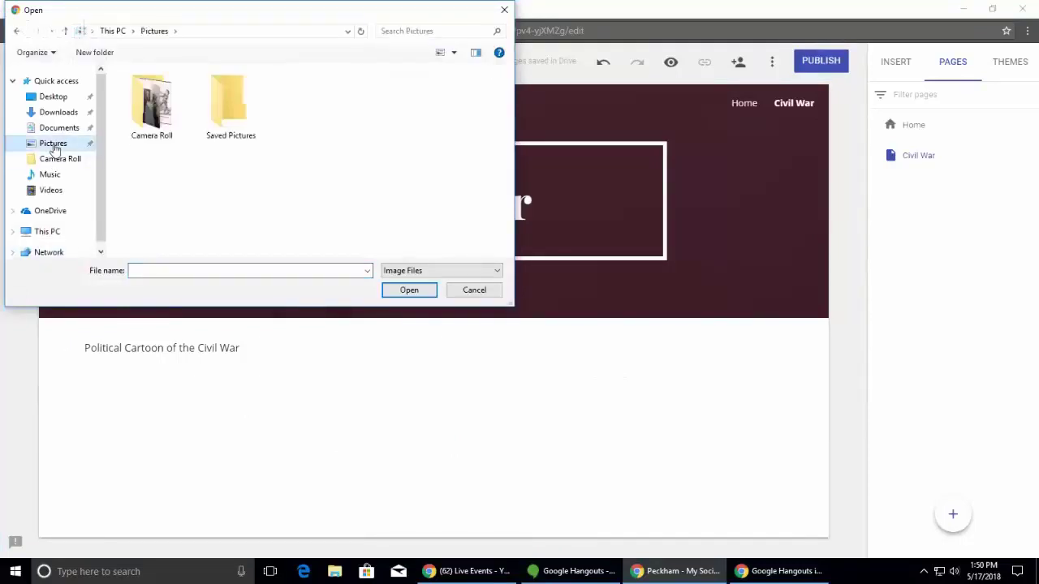
double_click(146, 110)
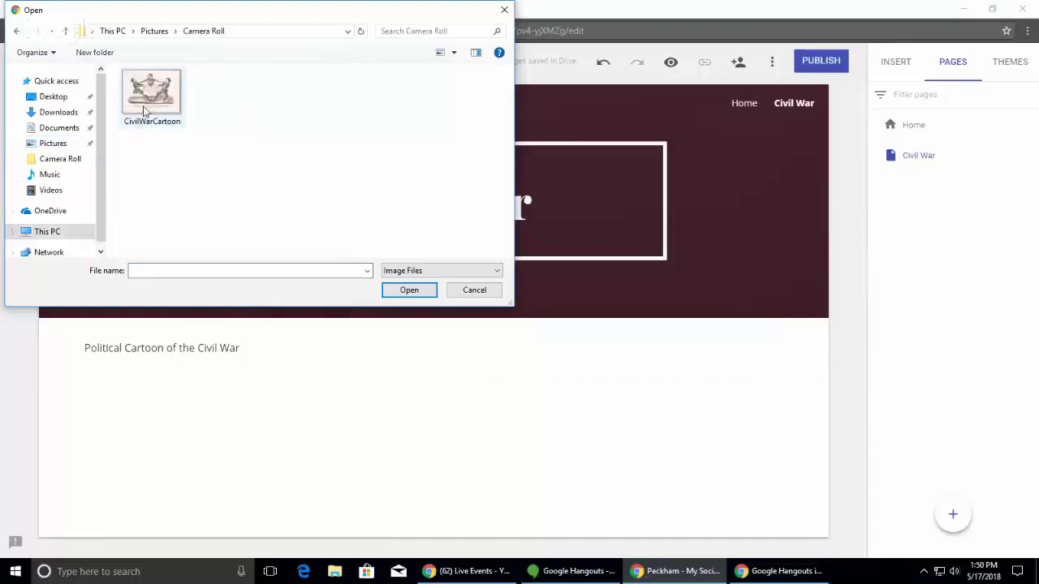
click(146, 110)
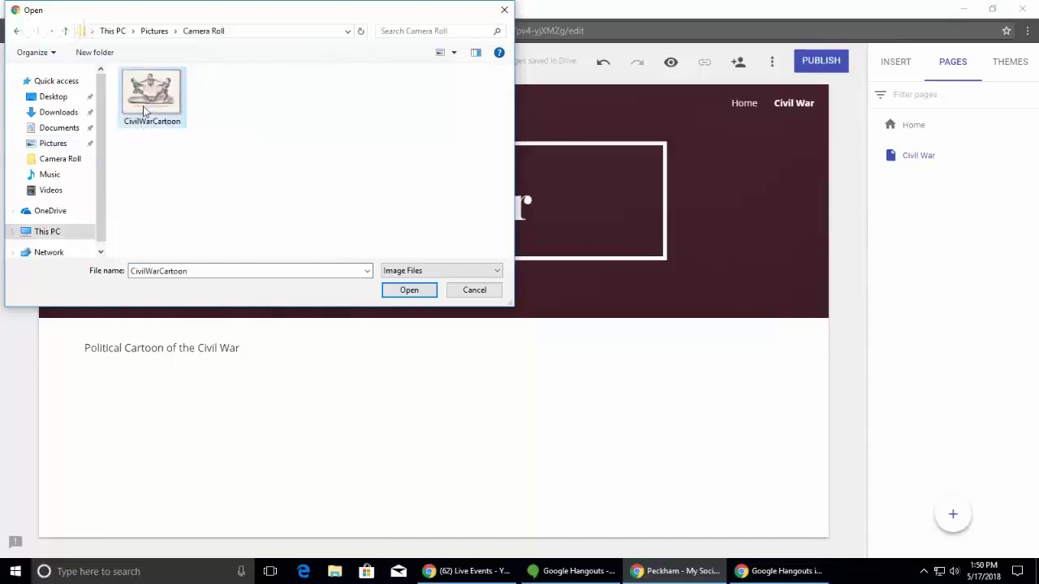
click(407, 291)
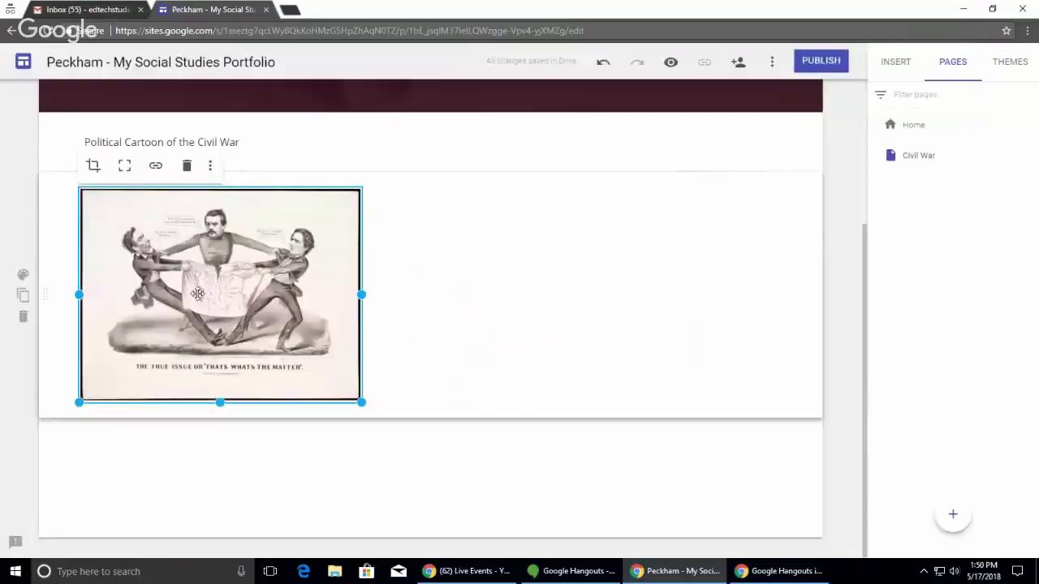
Step: Enlarge the cartoon image to about two-thirds of the section's width and roughly centre it on the Civil War page
drag(197, 294, 417, 279)
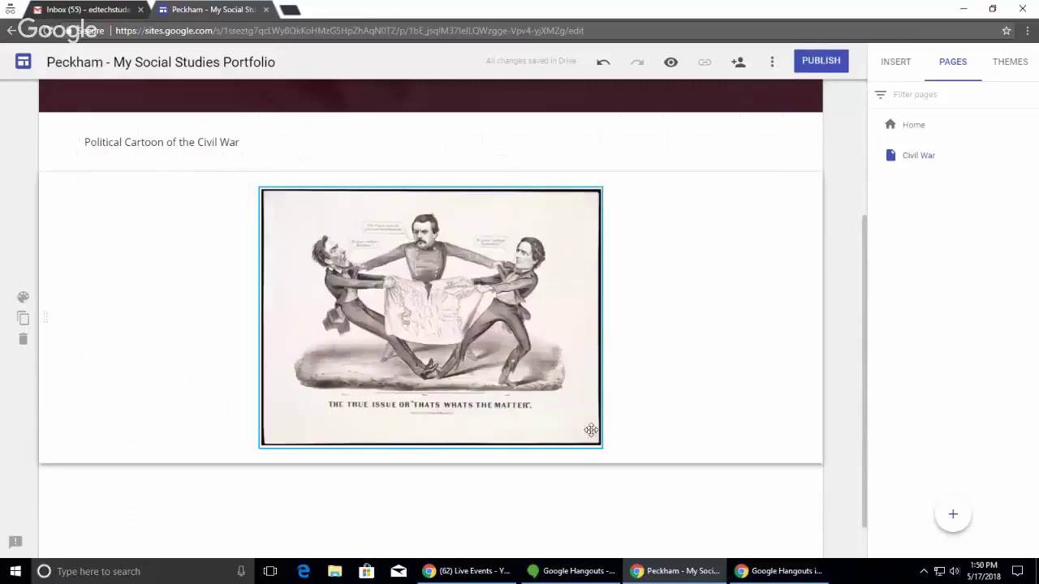
click(550, 365)
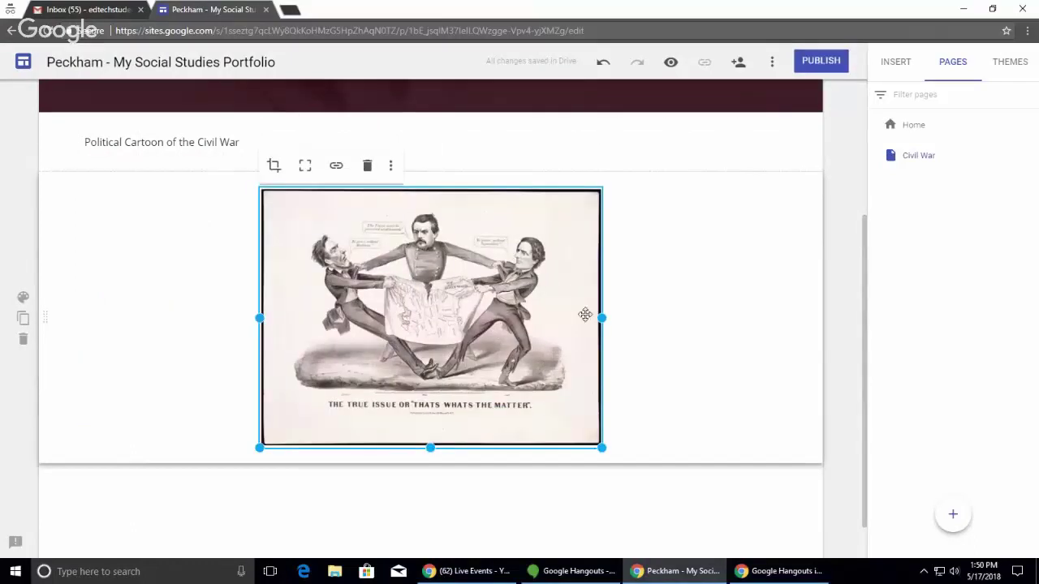
drag(599, 318, 719, 323)
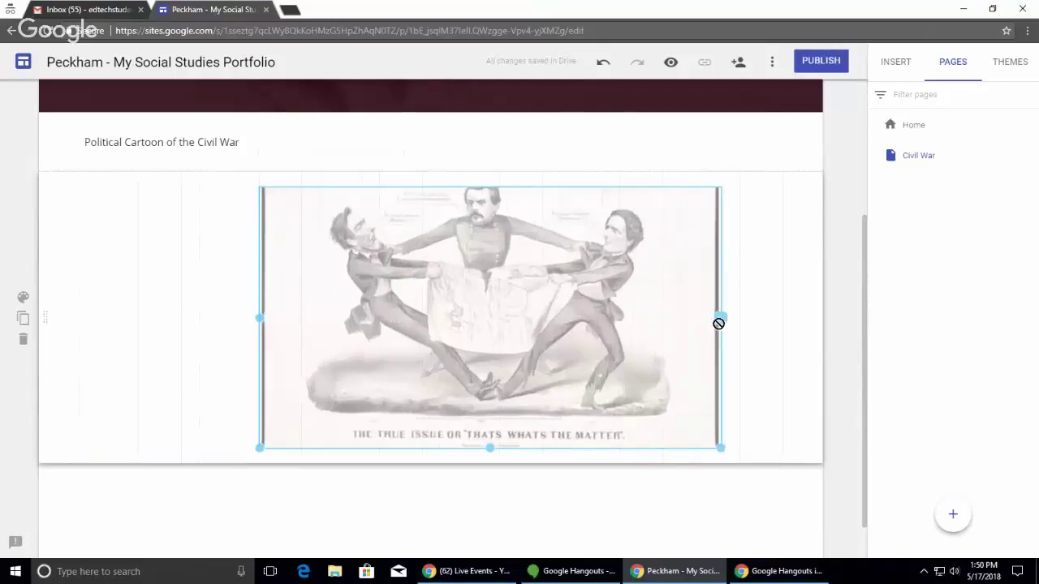
drag(723, 447, 781, 536)
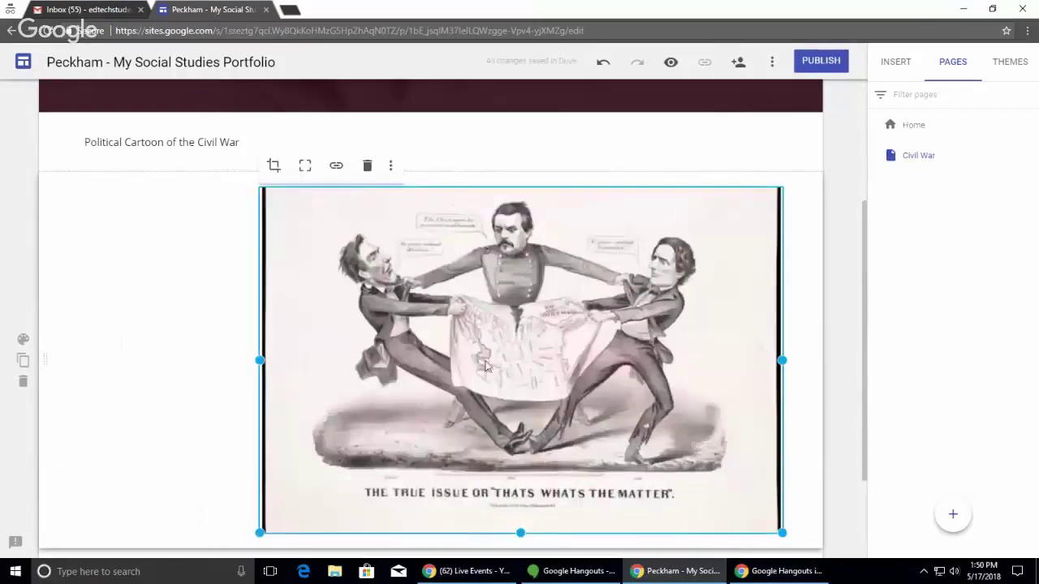
drag(484, 362, 397, 342)
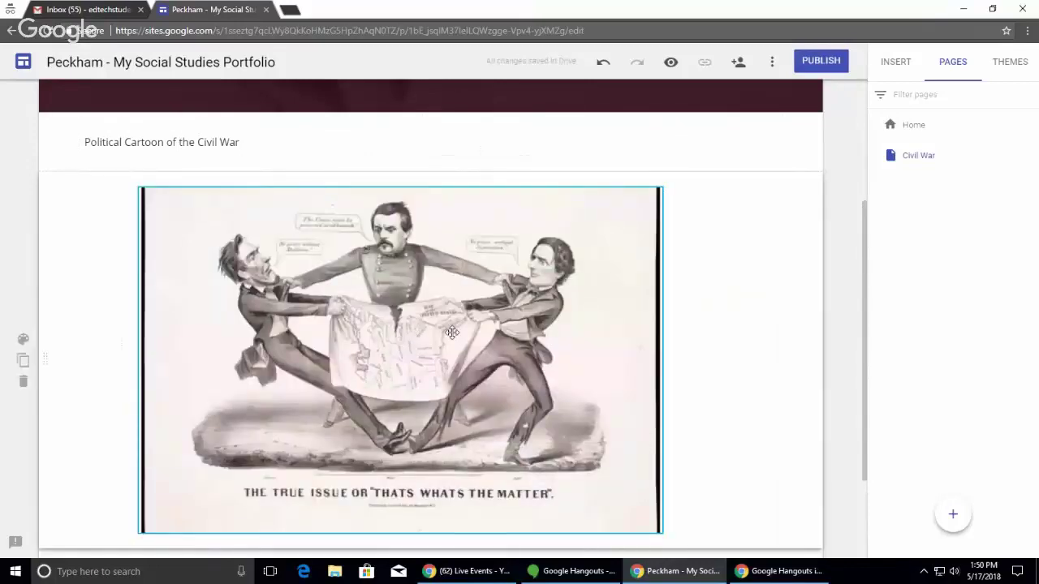
drag(461, 333, 474, 335)
Step: Move the "Political Cartoon of the Civil War" text section below the cartoon image, and return it above the image
scroll(474, 337, up, 3)
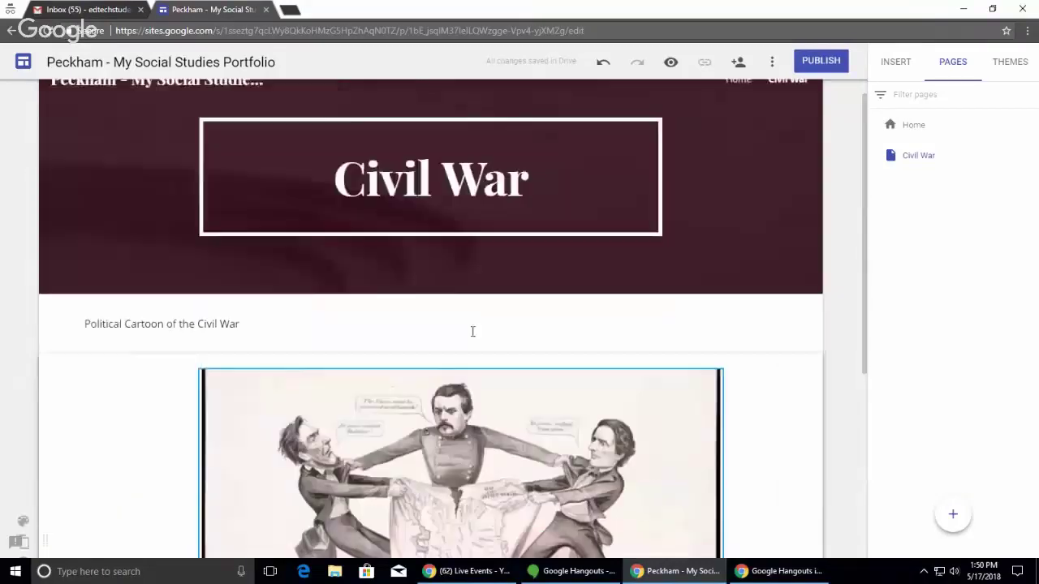
scroll(473, 334, down, 3)
scroll(405, 318, up, 1)
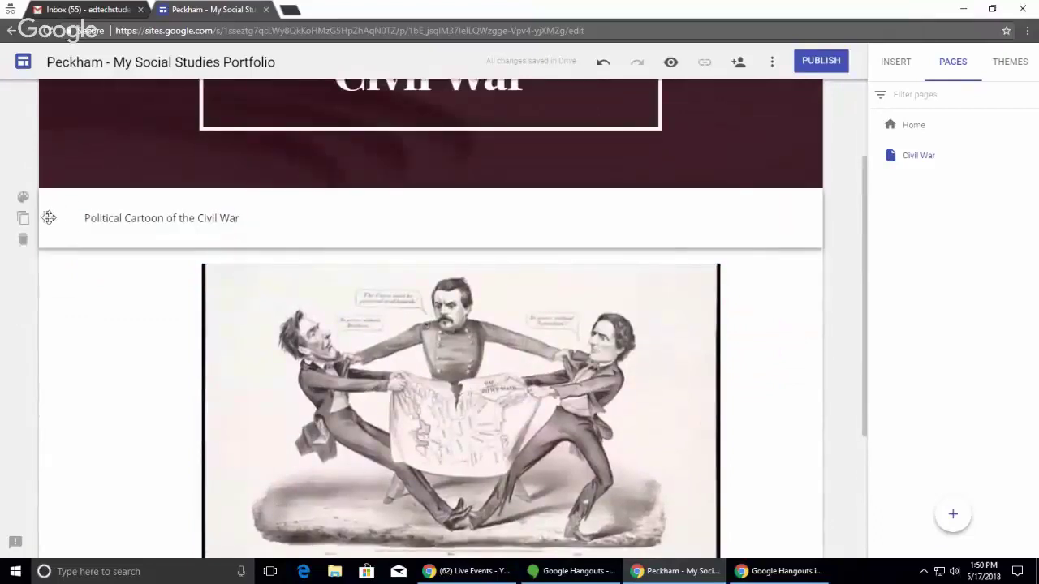
drag(44, 218, 46, 452)
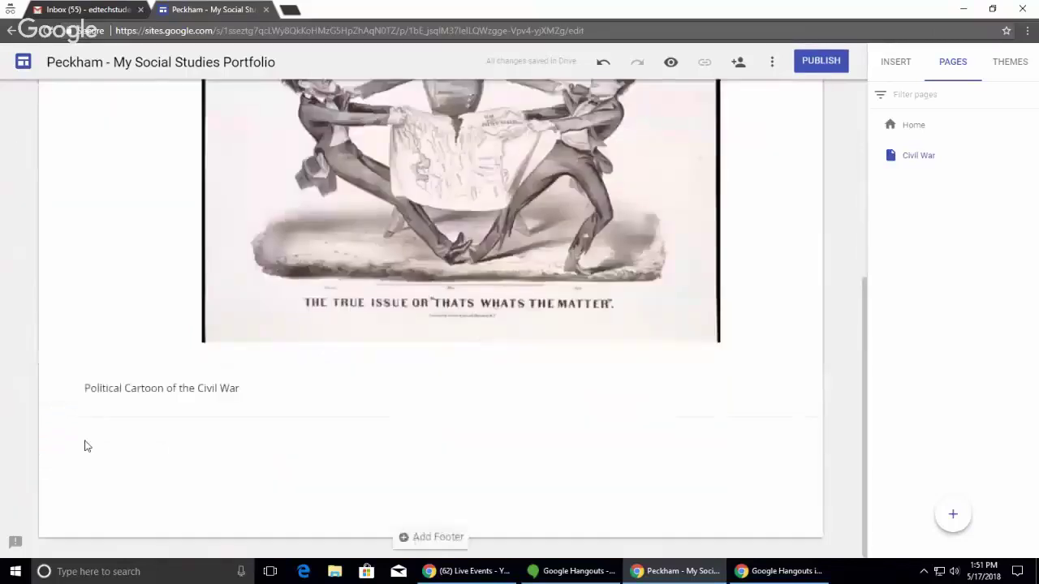
mouse_move(76, 387)
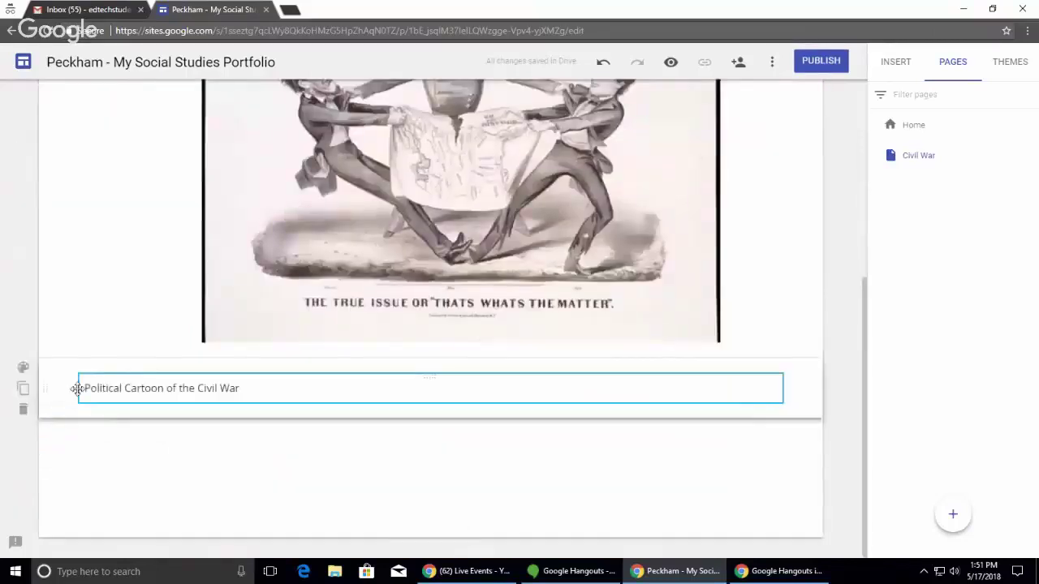
click(202, 392)
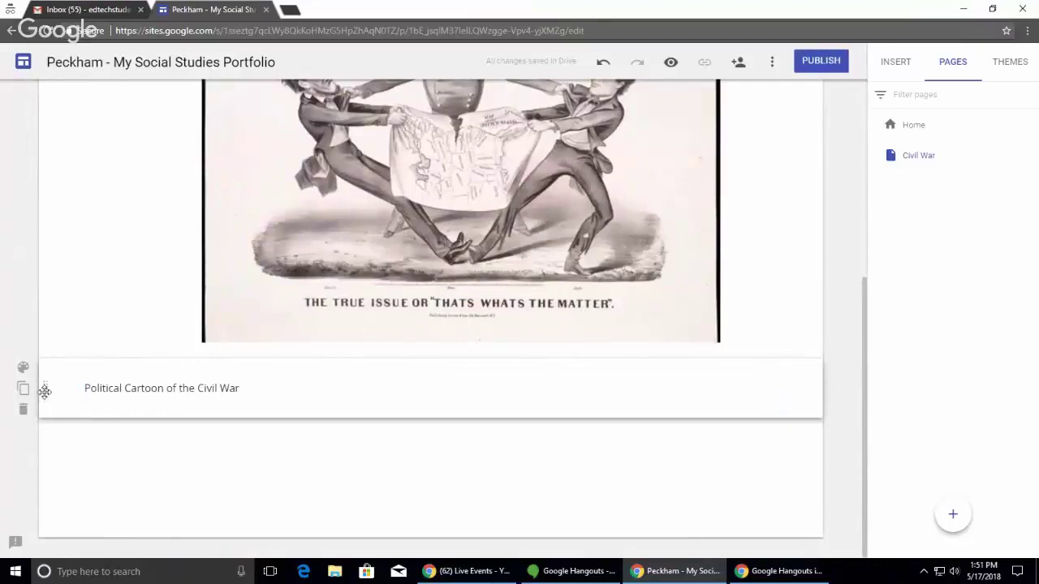
drag(45, 388, 45, 319)
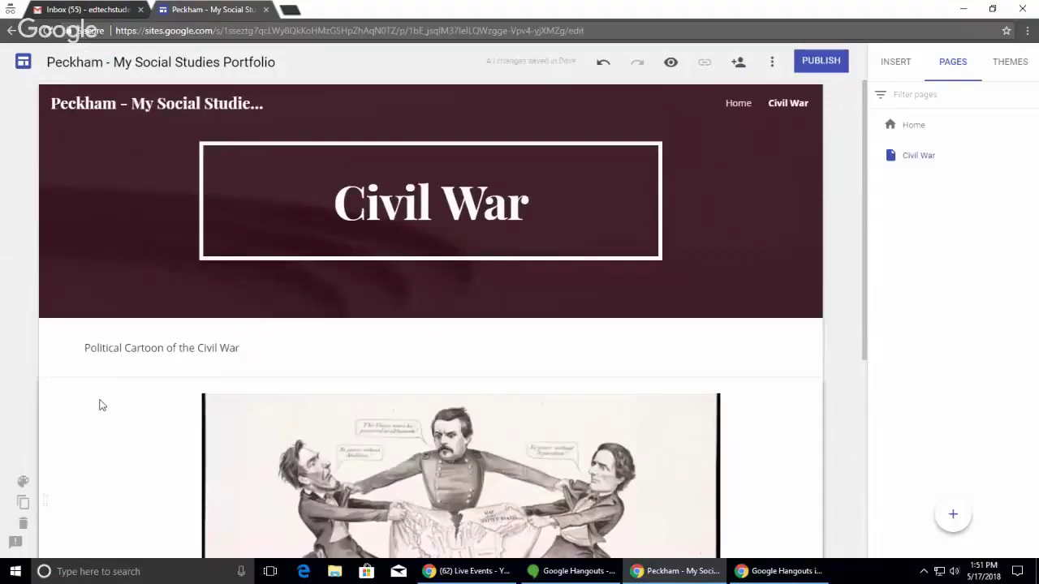
Step: Add a text box reading "My essay about the Civil War...." below the cartoon image
scroll(99, 403, down, 3)
scroll(99, 402, up, 4)
scroll(180, 404, down, 3)
scroll(174, 422, down, 1)
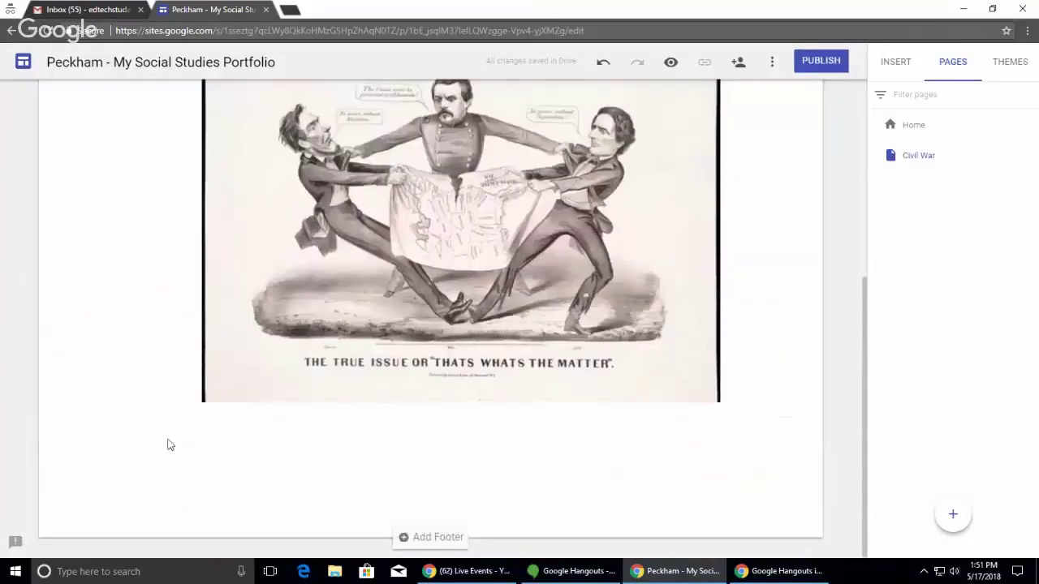
double_click(293, 476)
click(291, 470)
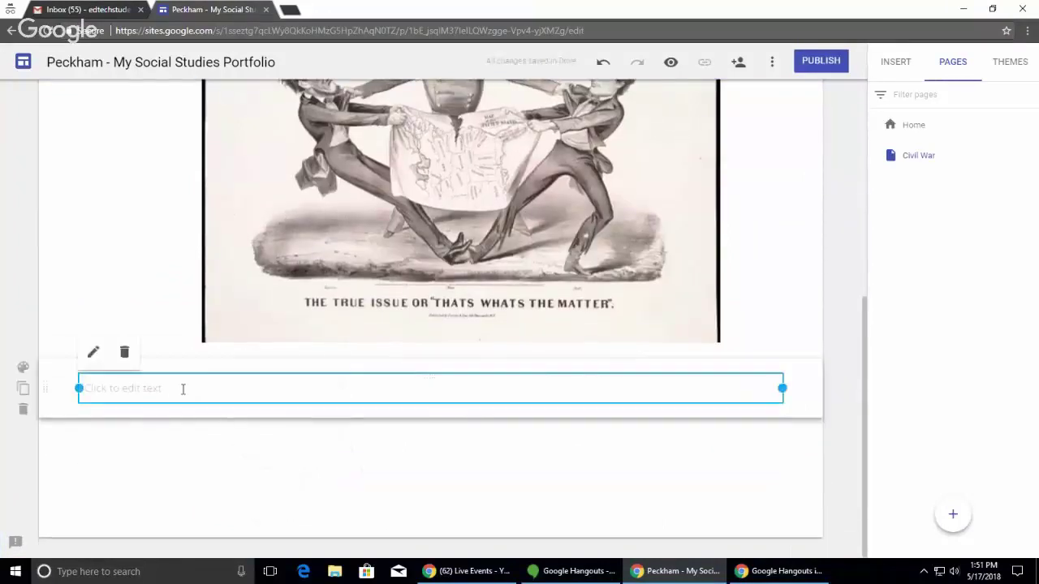
click(183, 389)
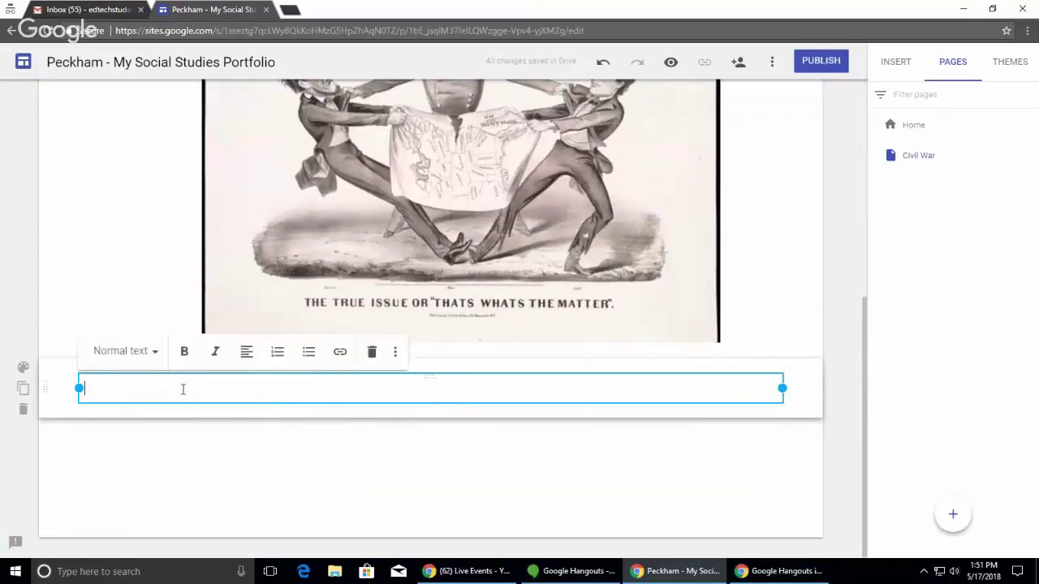
text(My essay ab)
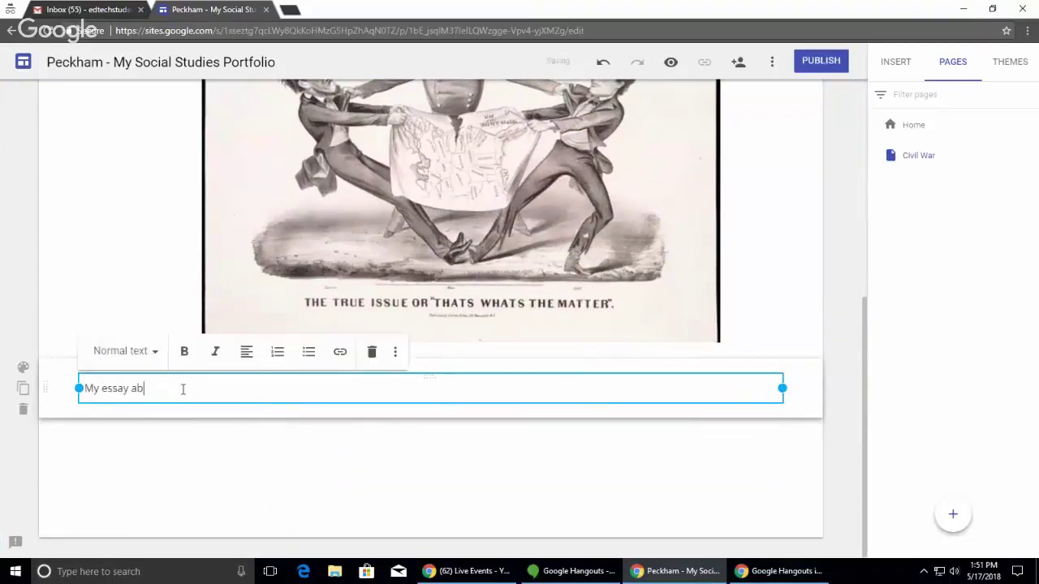
text(out the Civil War....)
click(225, 440)
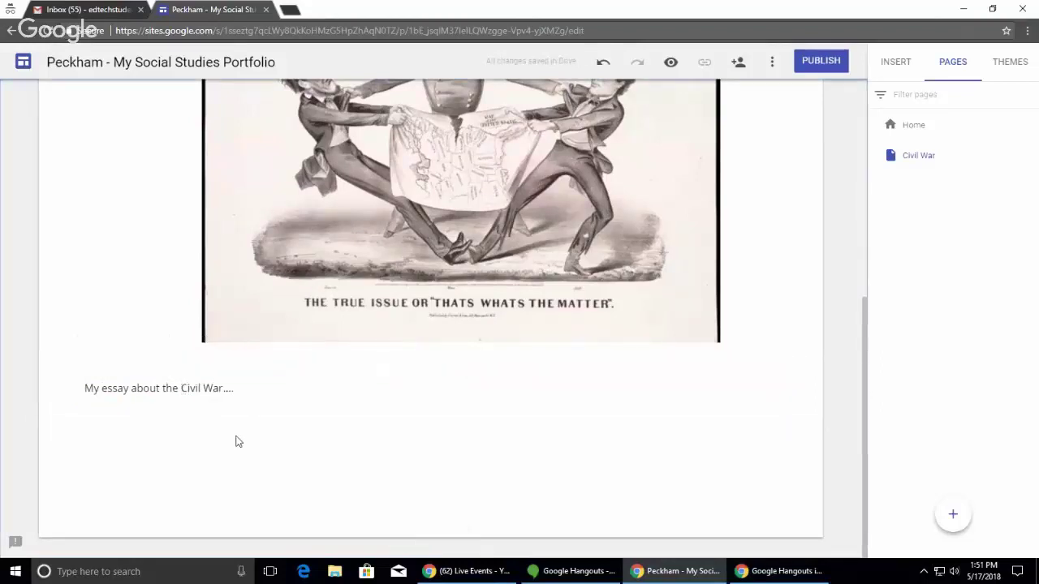
click(671, 243)
Step: Add a new page named "Great Depression" to the site
scroll(670, 243, up, 5)
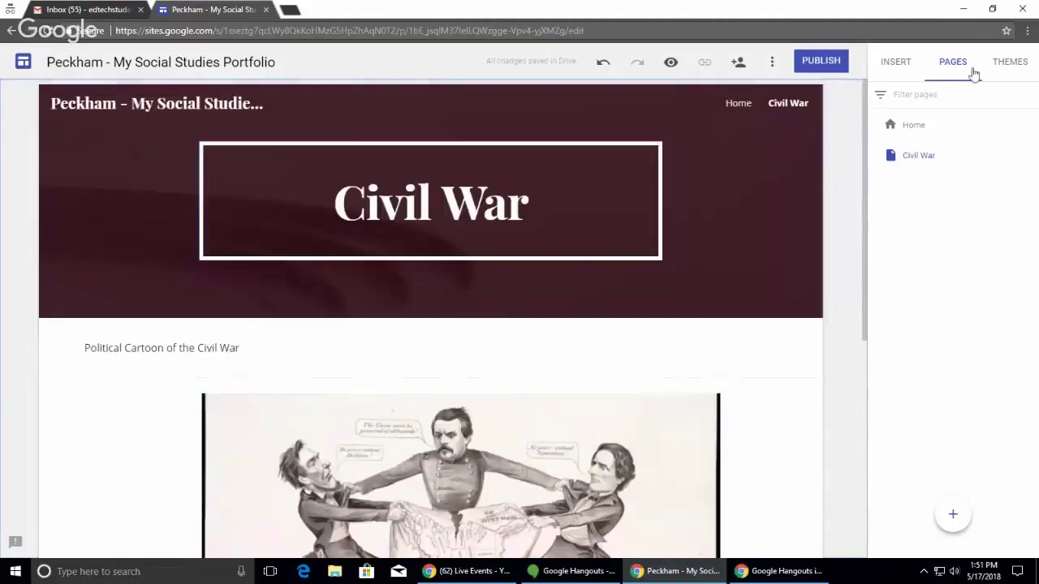
click(955, 515)
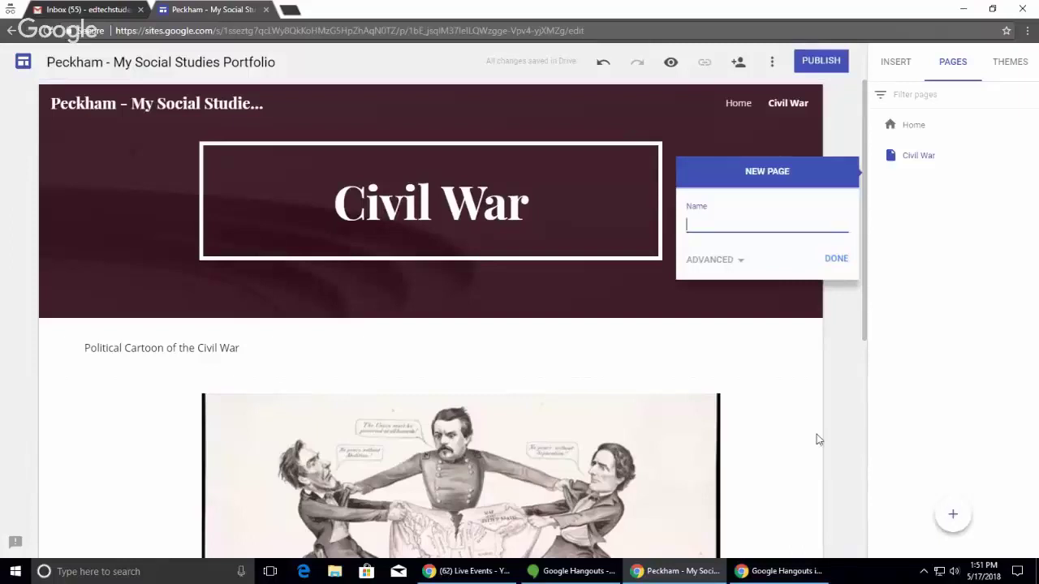
text(Great Depression)
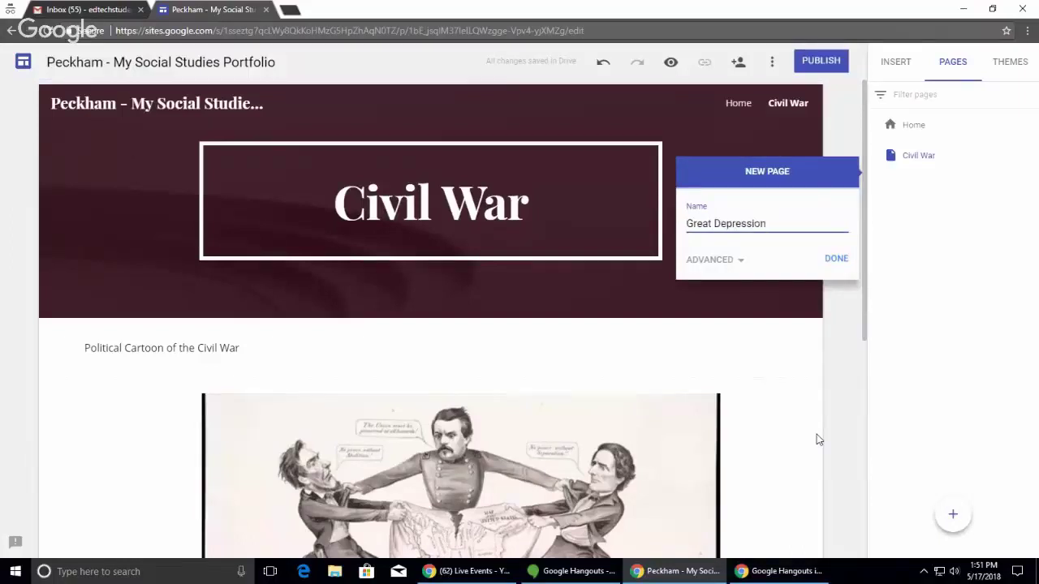
click(842, 268)
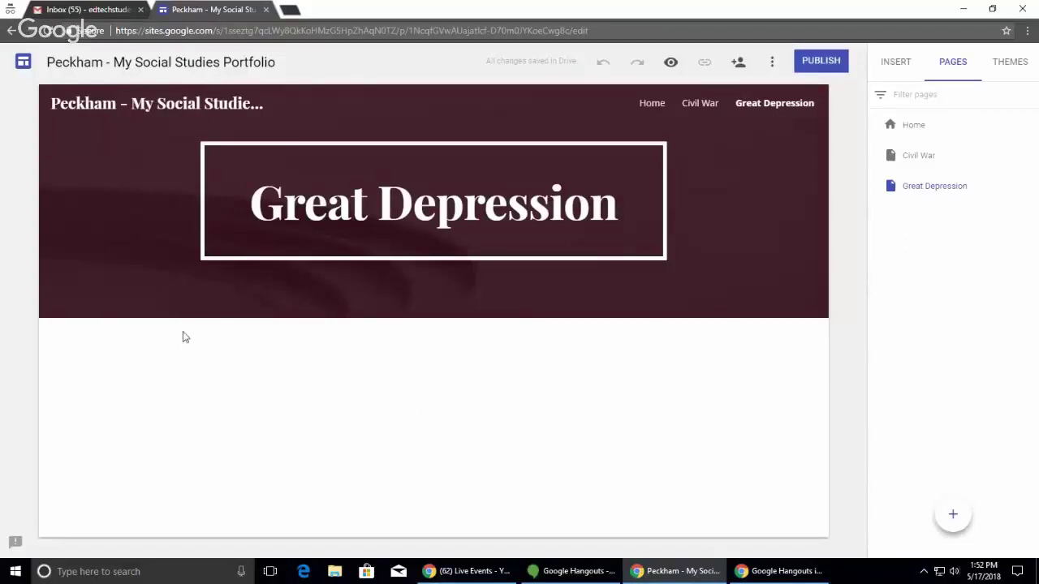
Step: Add a text box reading "Great Depression - Choose Your Own Adventure Google Slideshow" below the Great Depression page header
mouse_move(267, 244)
double_click(388, 378)
click(389, 370)
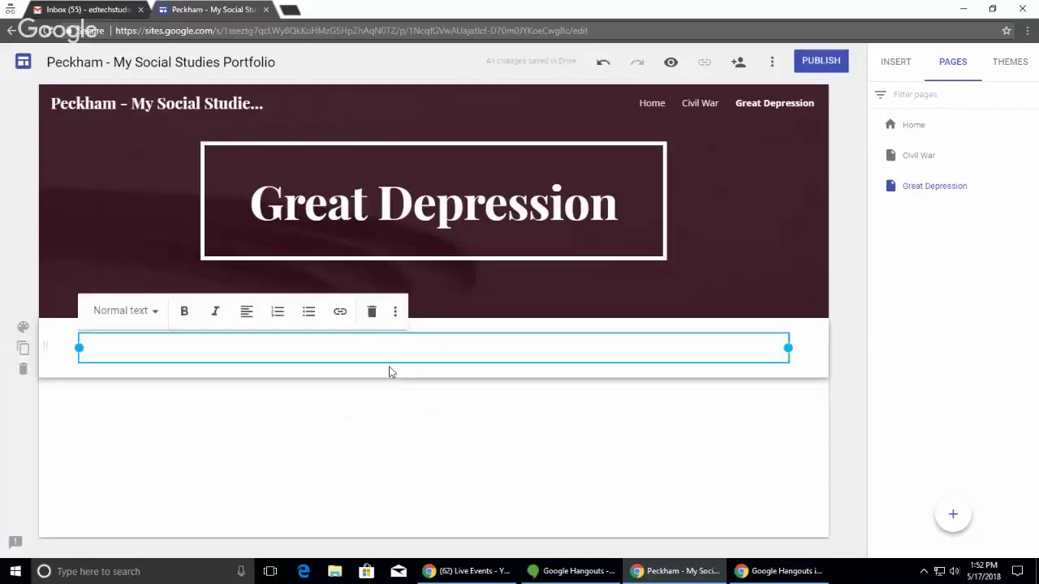
text(Great Depression - Choose )
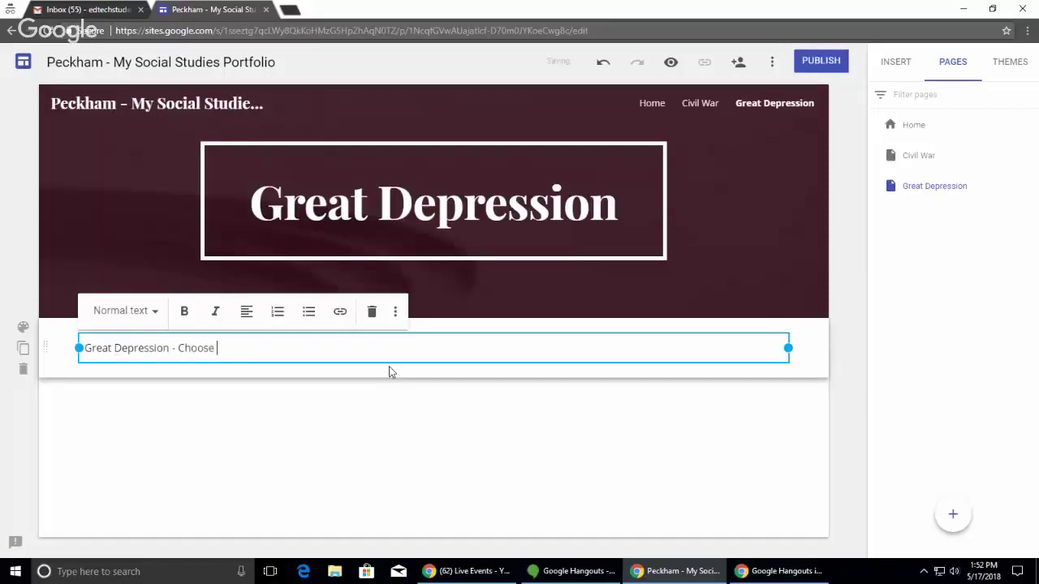
text(Your Own Adventure Google )
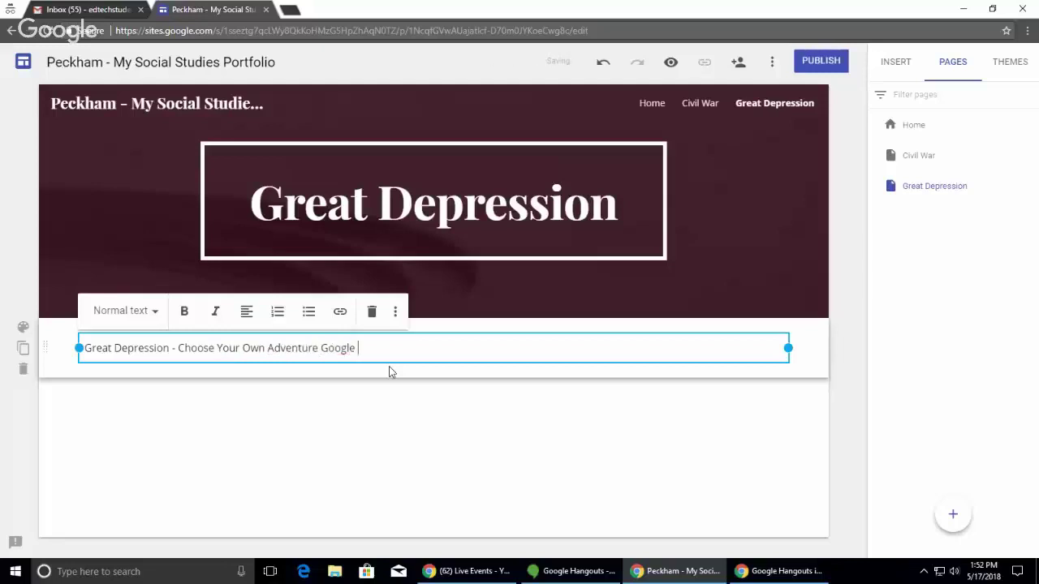
text(Slideshow)
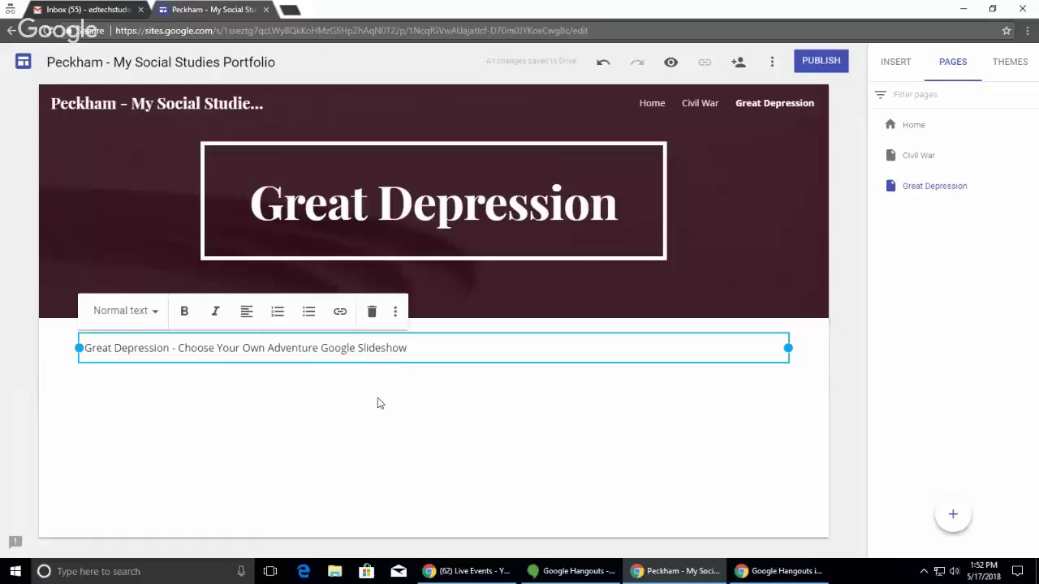
click(378, 403)
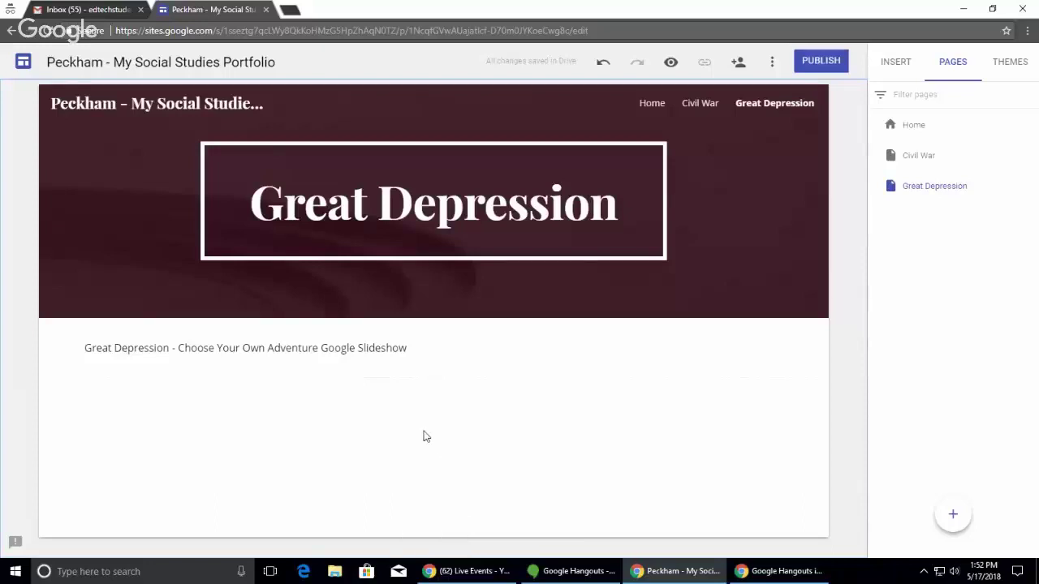
Step: Insert the Great Depression slideshow from the Google Drive files shared with the account below the text box
double_click(425, 436)
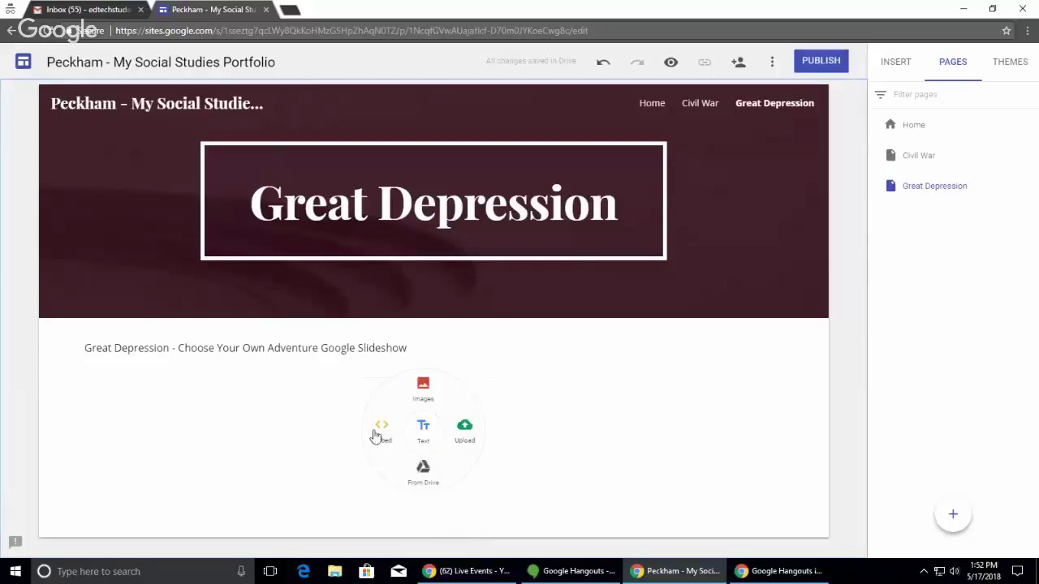
click(422, 469)
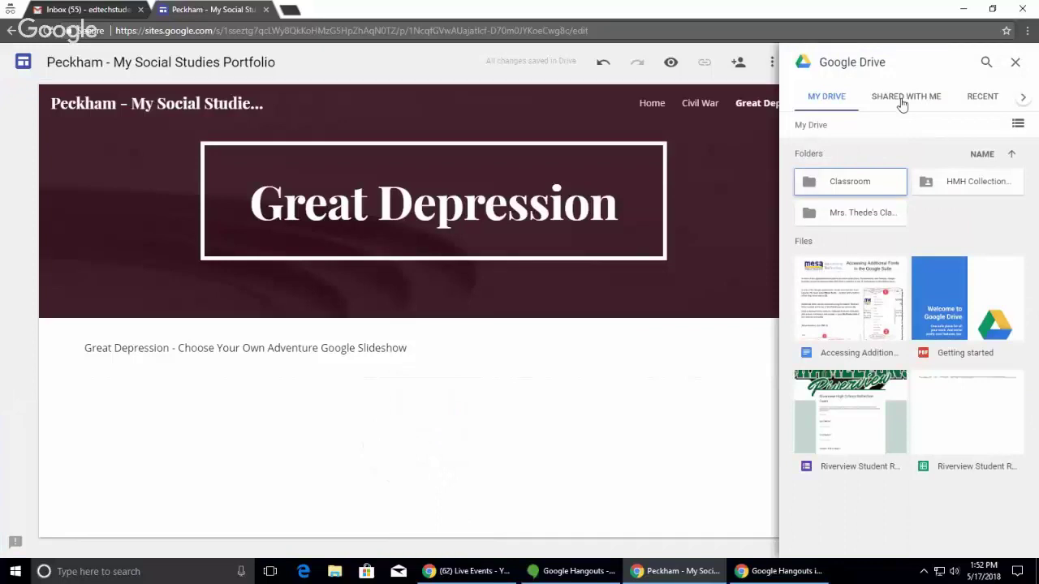
click(901, 97)
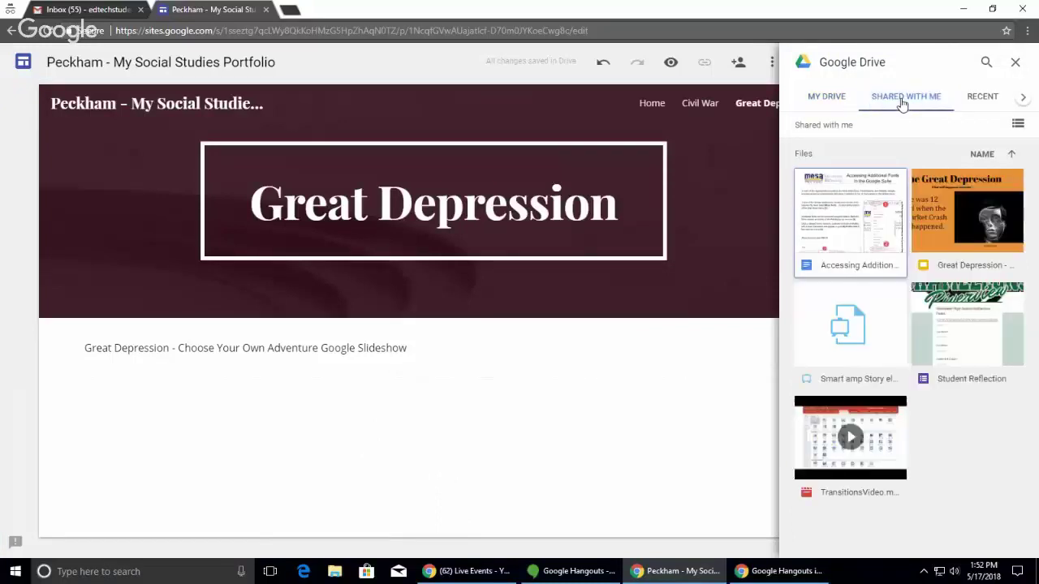
click(958, 211)
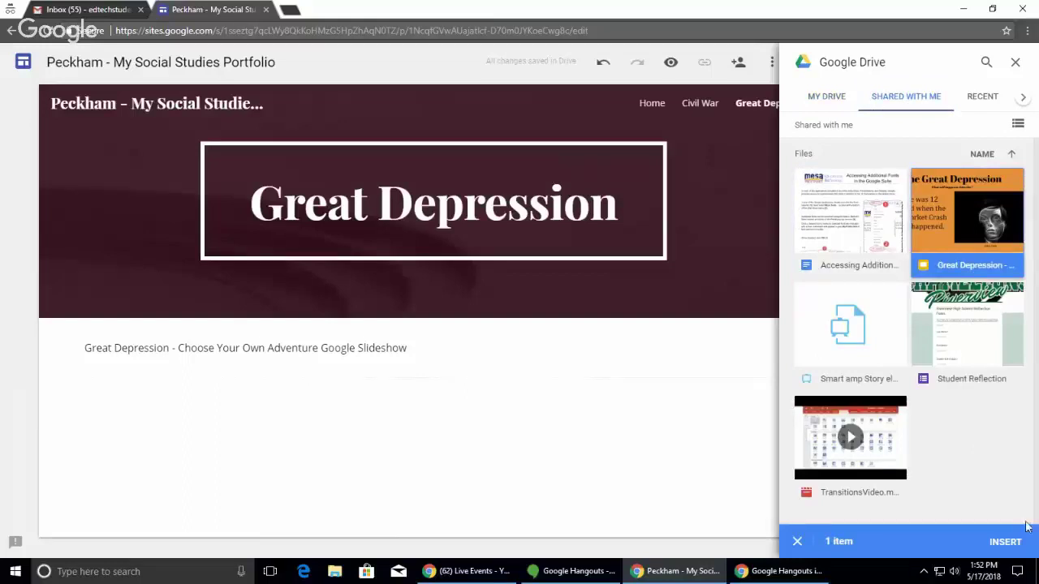
click(1010, 548)
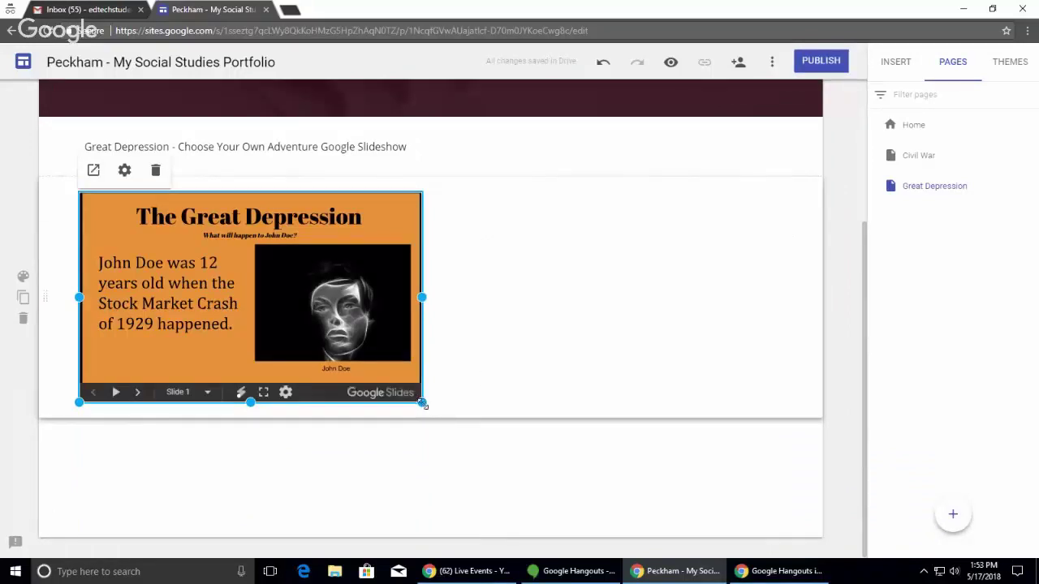
Step: Enlarge the embedded slideshow to about three-quarters of the section's width and centre it on the Great Depression page
drag(421, 402, 666, 550)
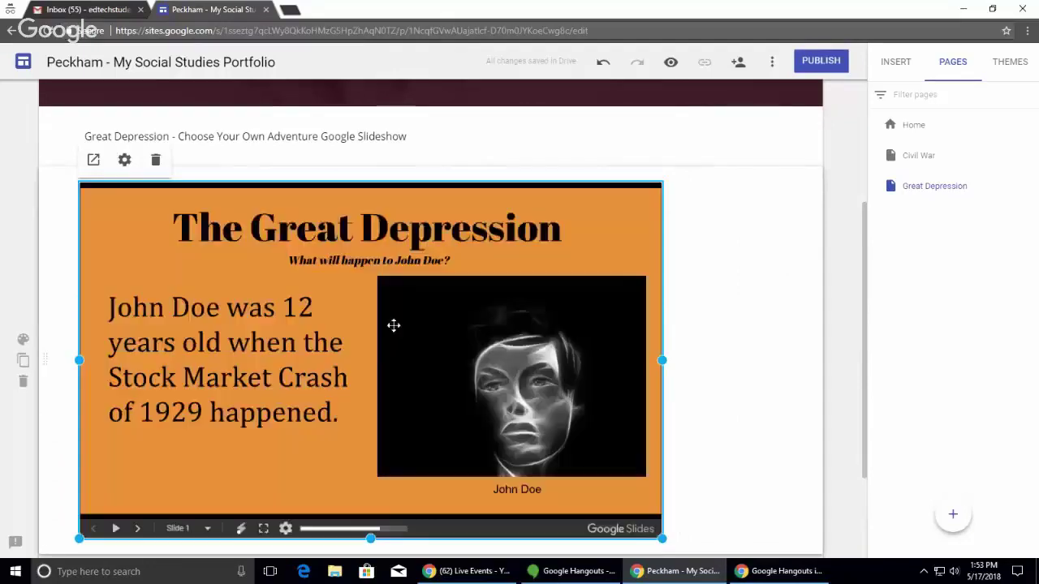
drag(394, 326, 447, 320)
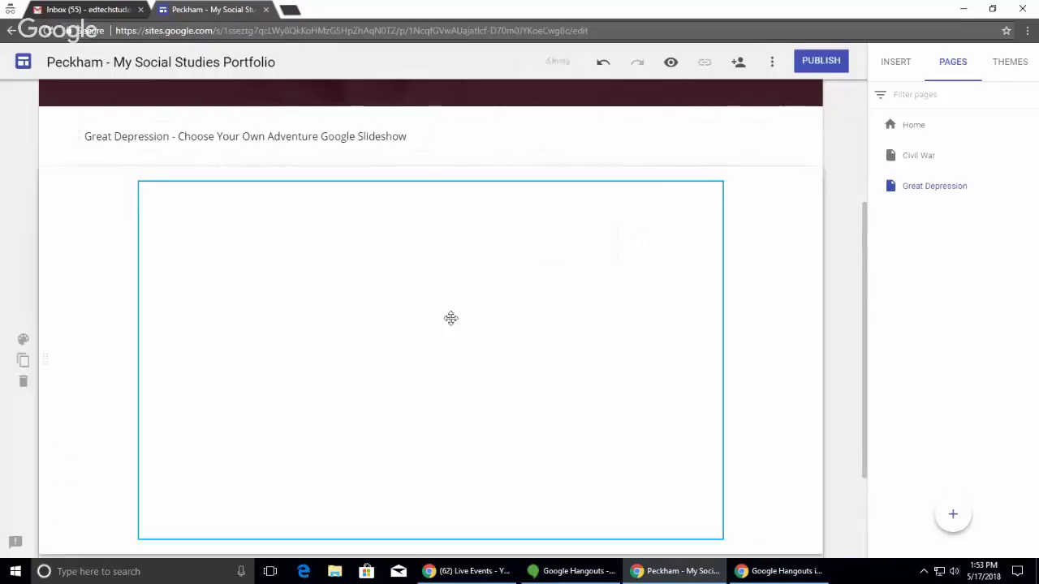
scroll(447, 320, up, 3)
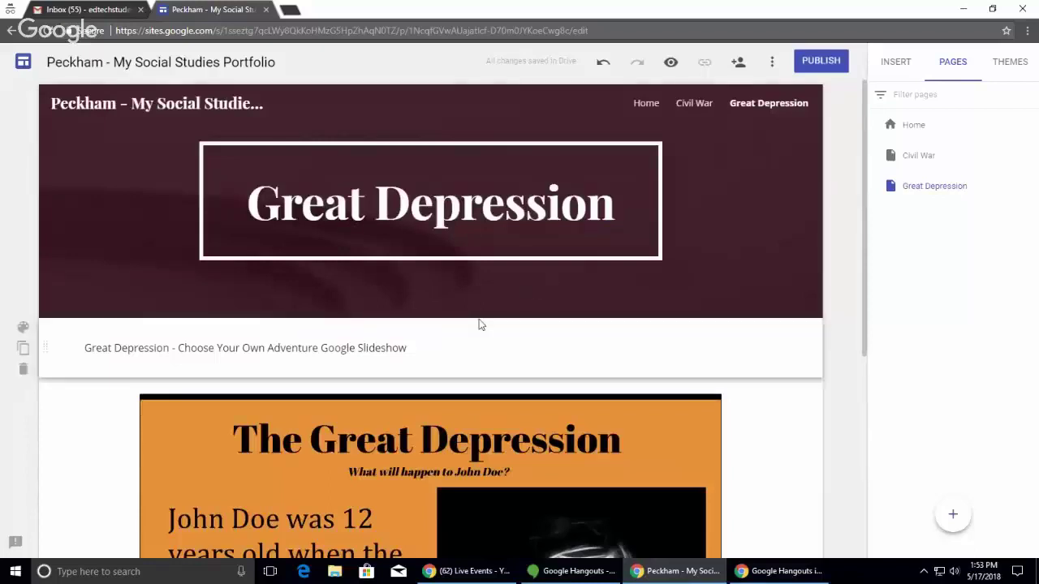
mouse_move(505, 320)
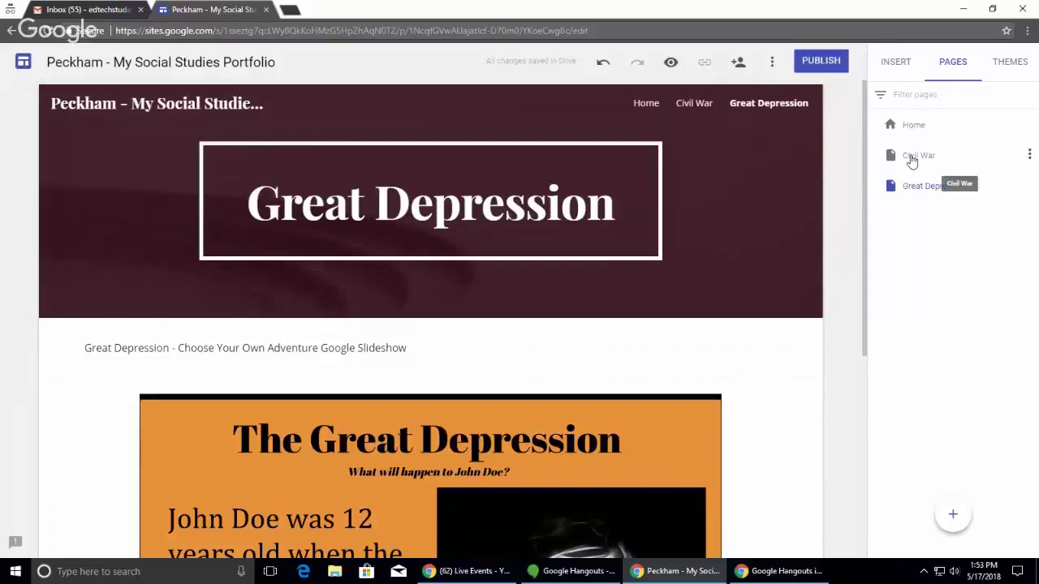
mouse_move(776, 153)
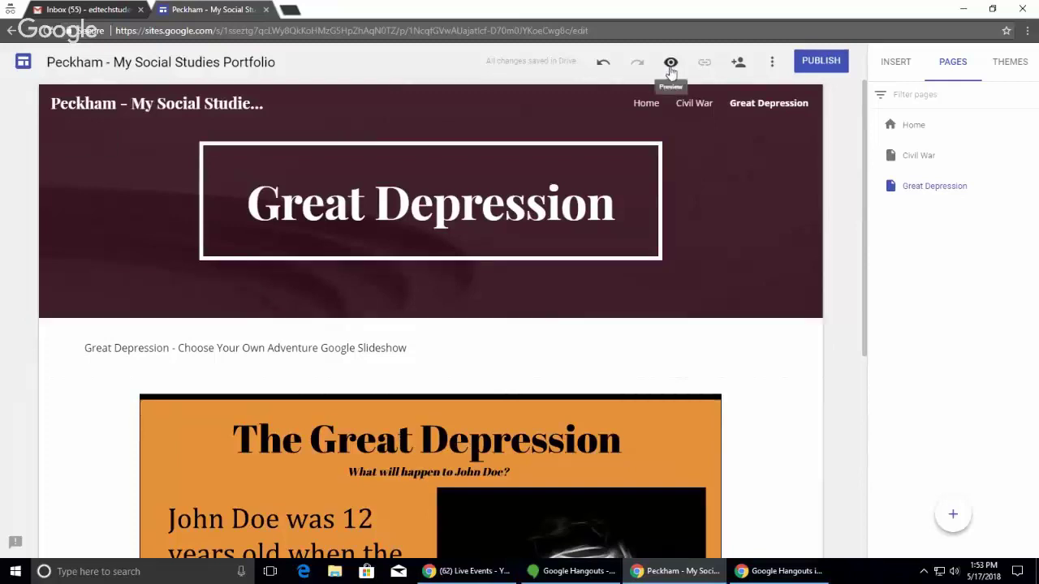
Step: Preview the Great Depression page at desktop, tablet and phone sizes, checking the header, text and slideshow, and return to editing
click(670, 71)
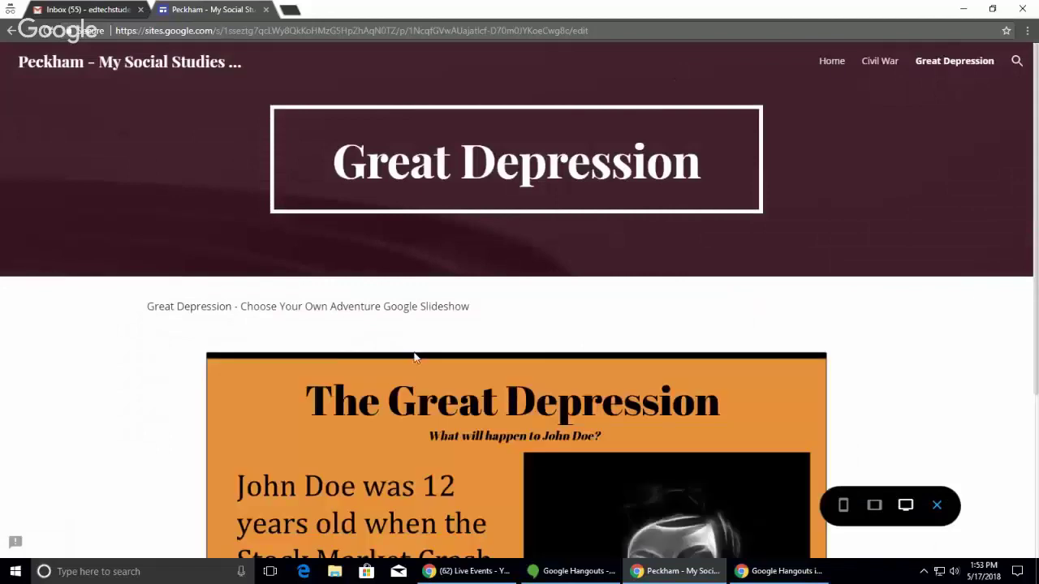
scroll(413, 362, down, 3)
scroll(413, 362, up, 3)
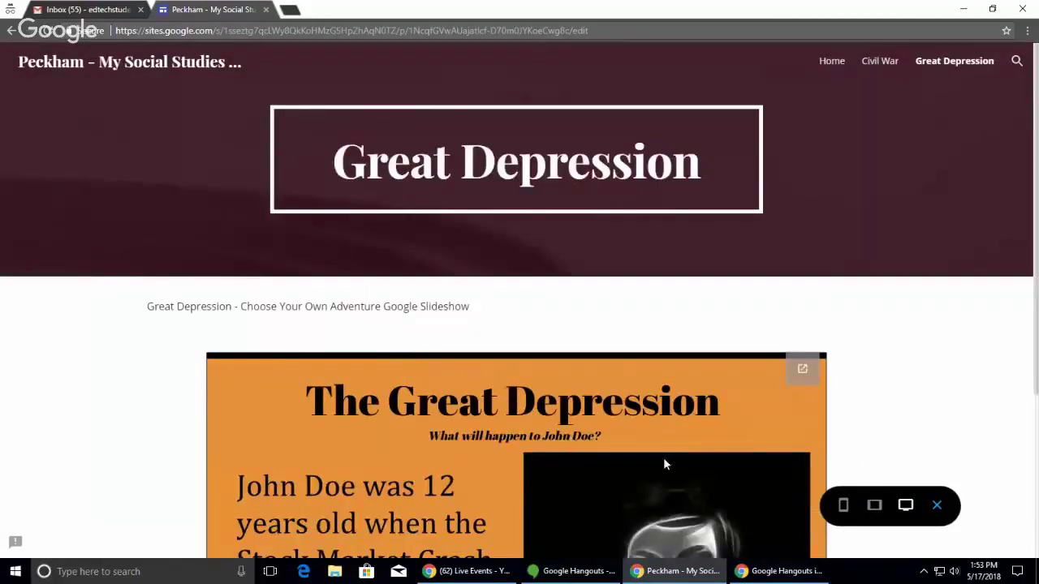
click(873, 507)
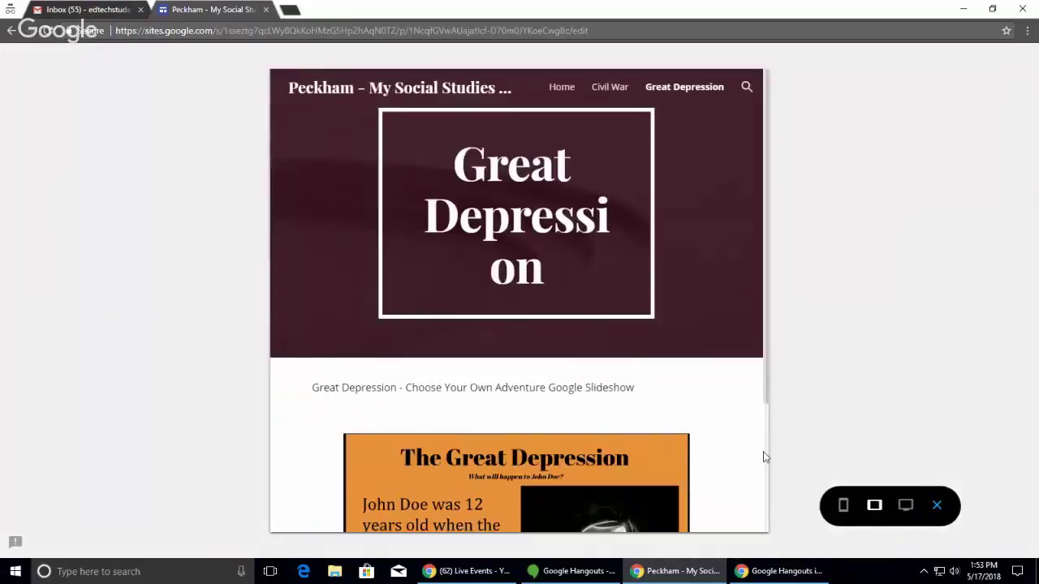
scroll(723, 411, down, 2)
scroll(722, 411, up, 2)
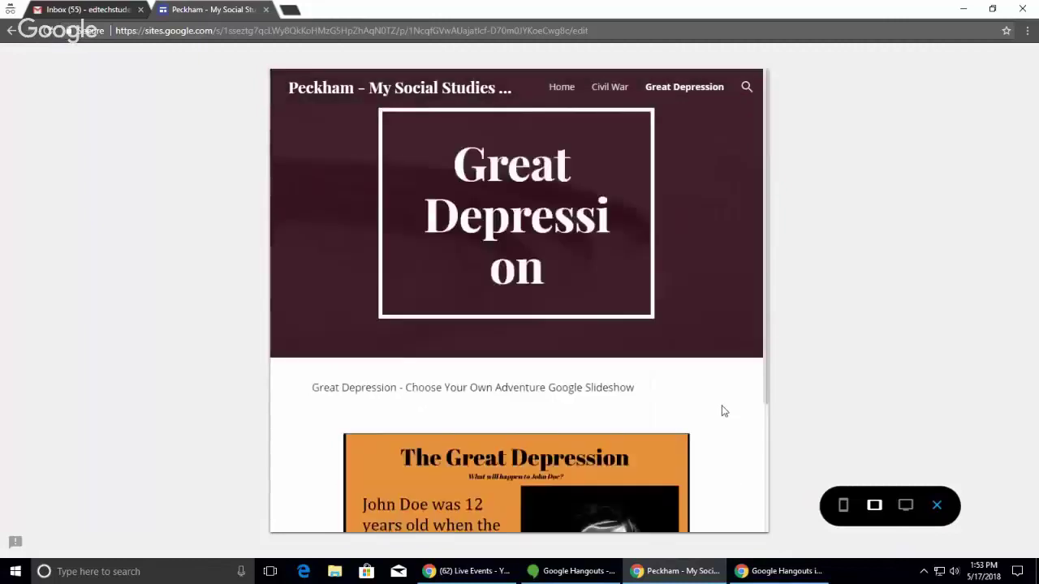
click(843, 506)
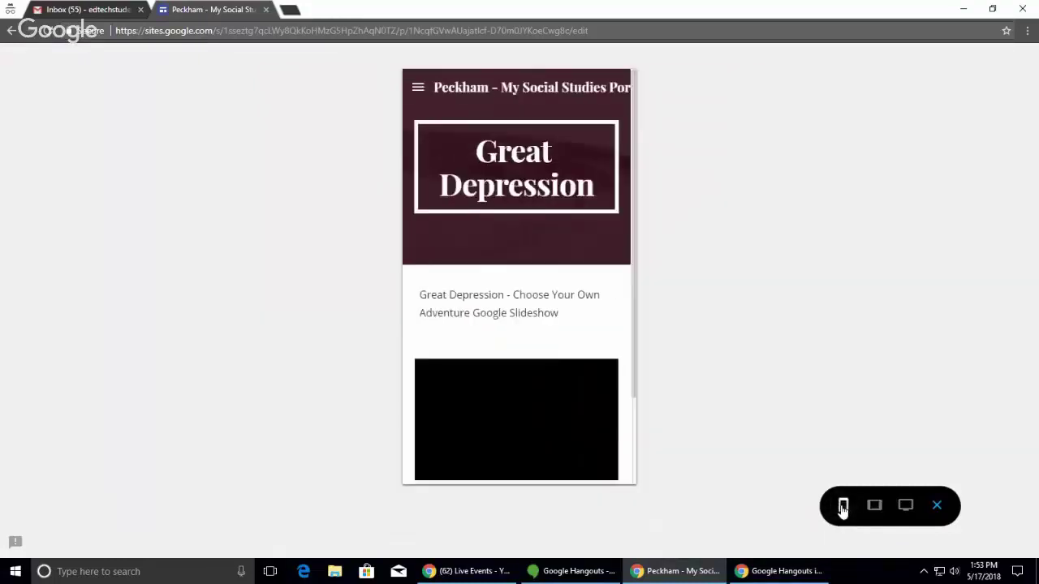
scroll(605, 306, down, 1)
scroll(605, 305, up, 1)
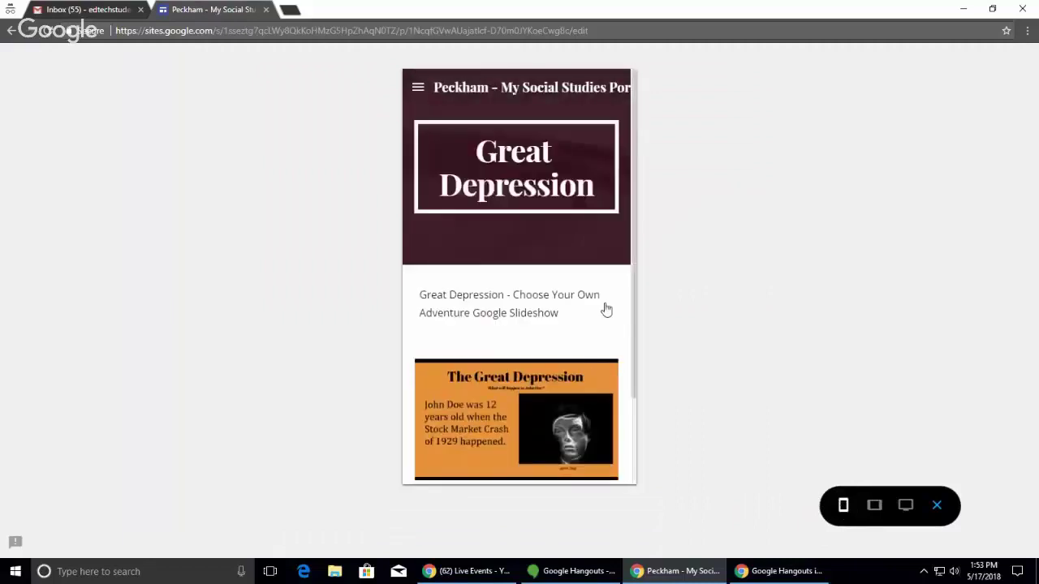
scroll(604, 309, down, 2)
scroll(605, 308, up, 2)
click(937, 507)
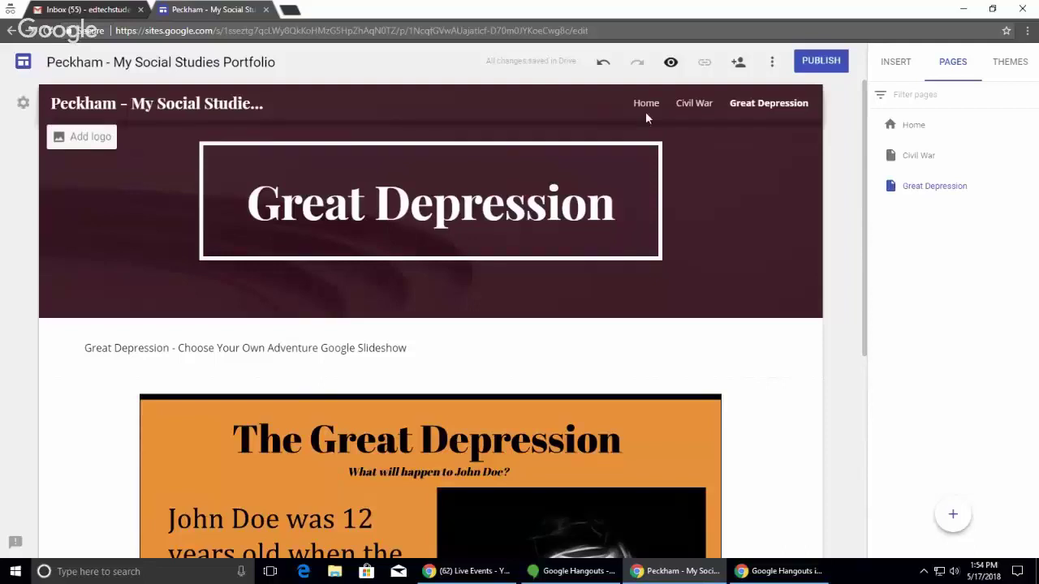
Step: Publish the site at the suggested web address for anyone at Mesa Unified School District Student Email and copy the published site link
click(821, 62)
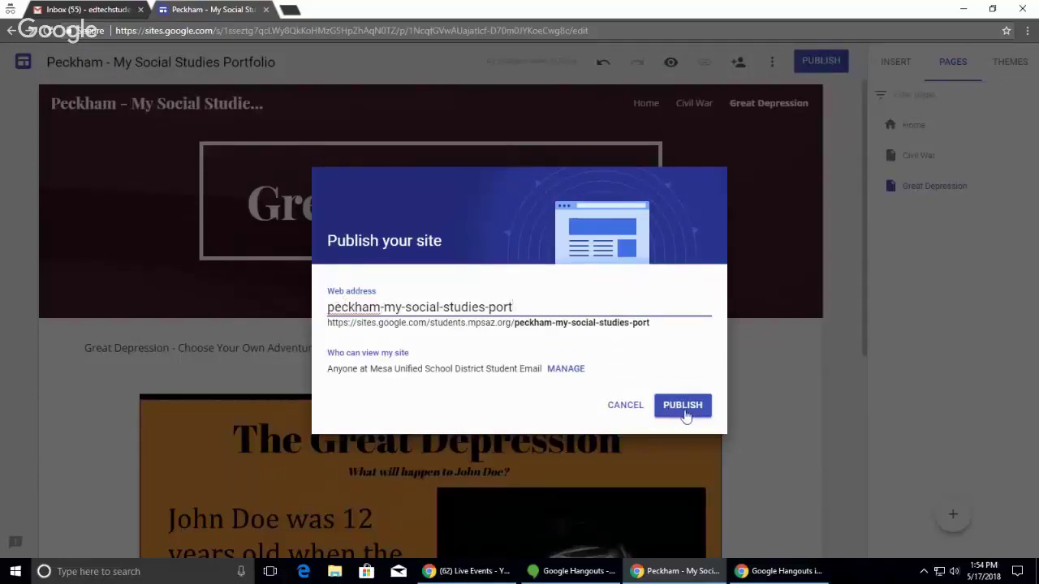
click(684, 406)
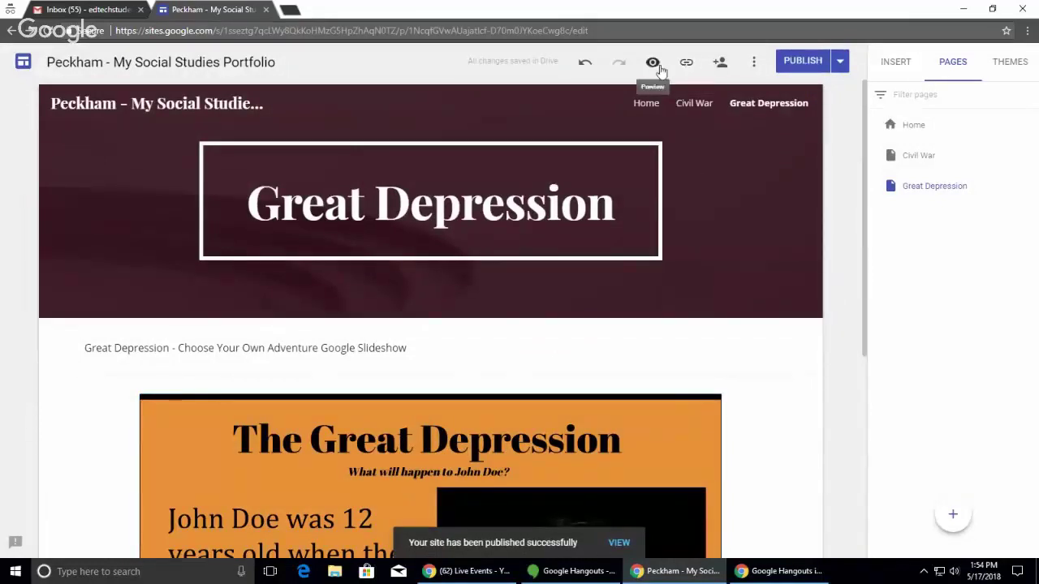
click(686, 65)
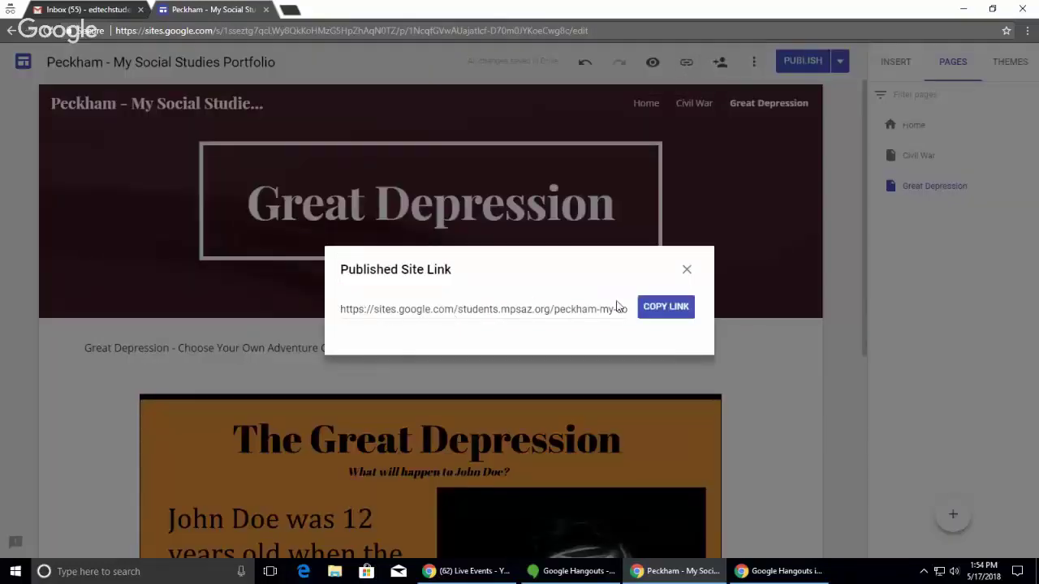
click(645, 312)
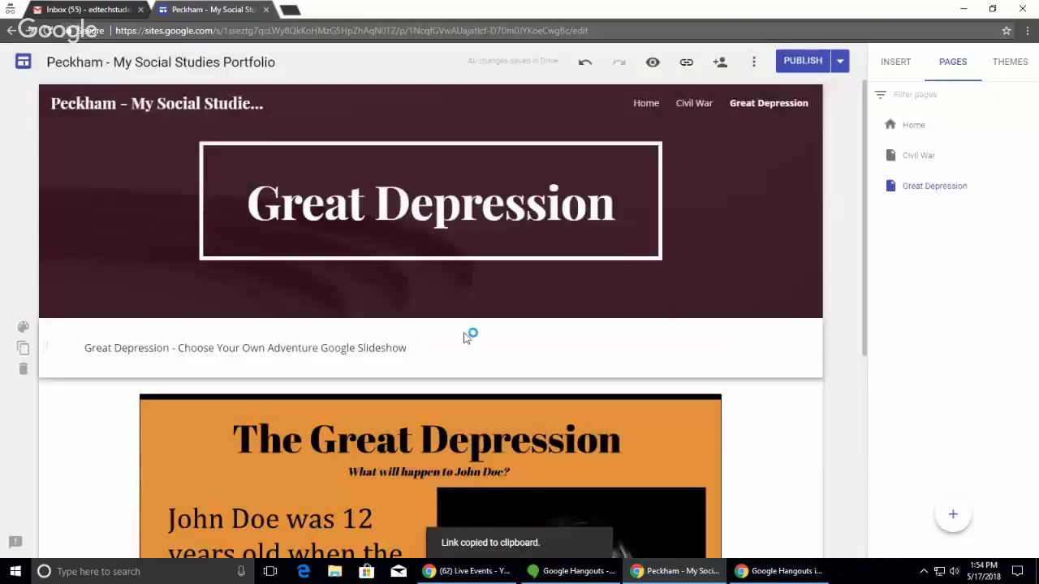
Step: Review the site's sharing settings, including draft and published access and the options for inviting people, without inviting anyone
mouse_move(522, 279)
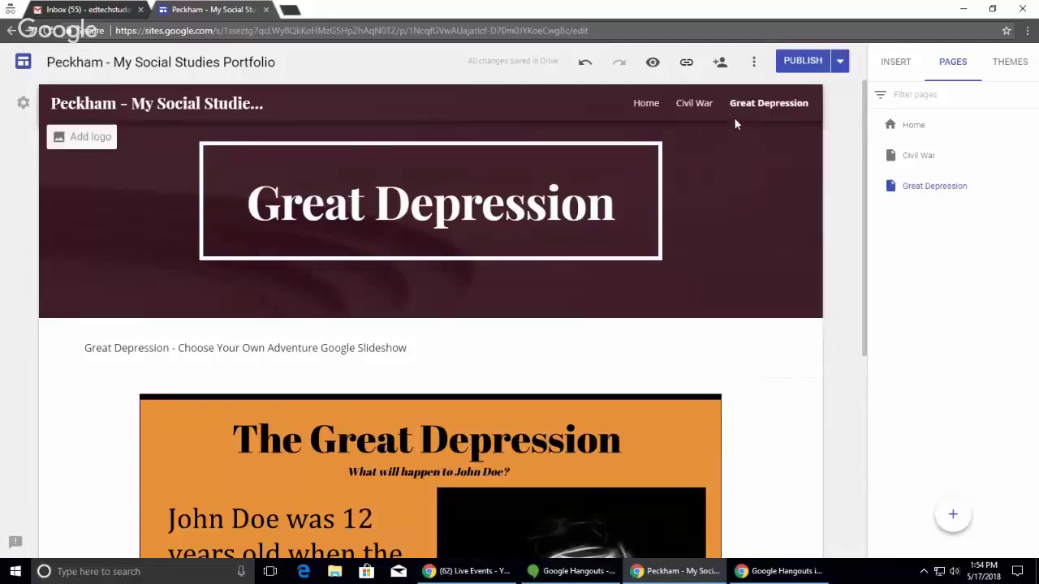
click(721, 64)
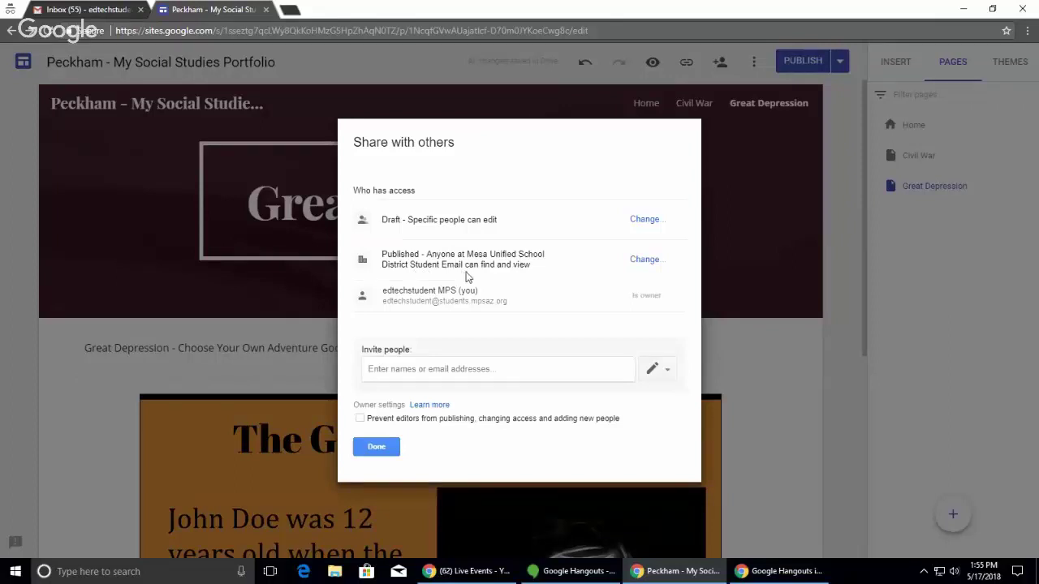
click(395, 369)
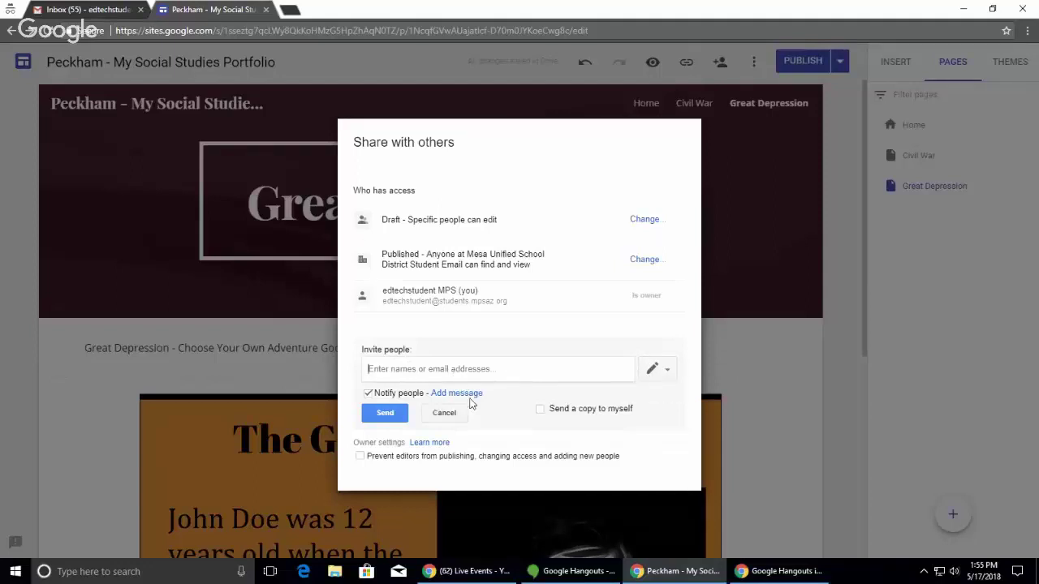
click(445, 414)
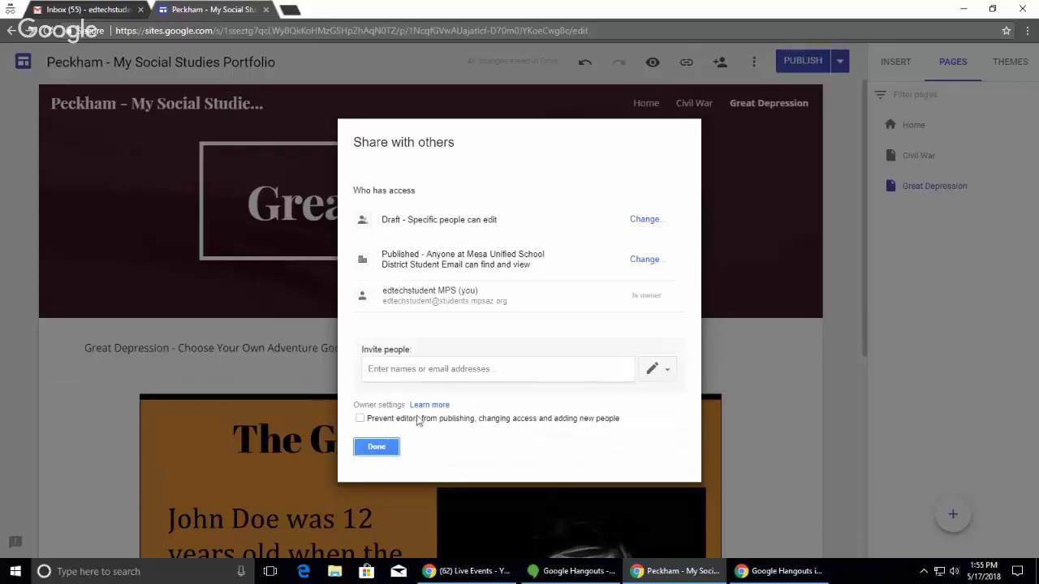
click(378, 447)
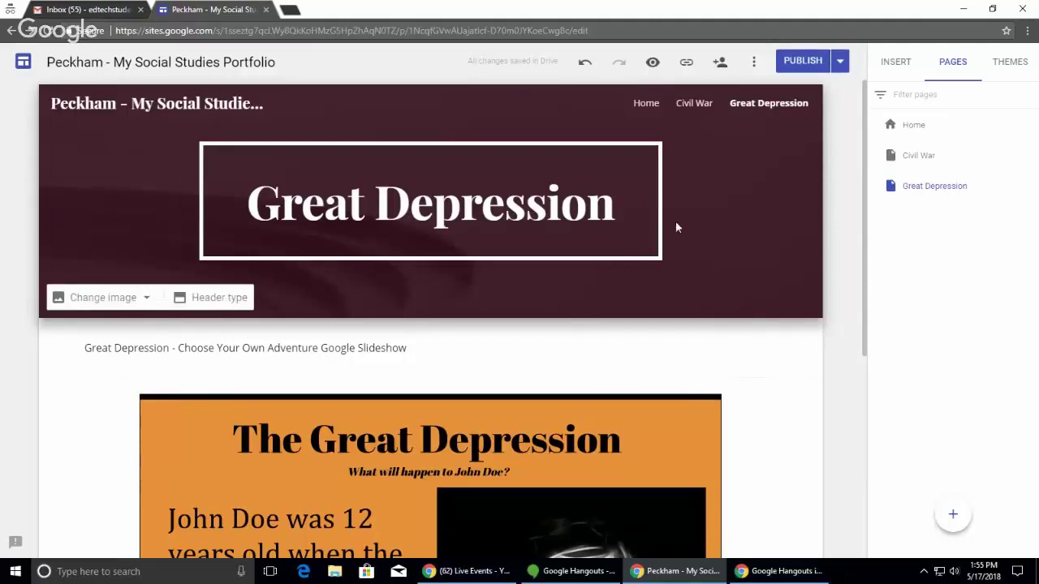
Step: Copy the published site link to the clipboard once more
click(686, 69)
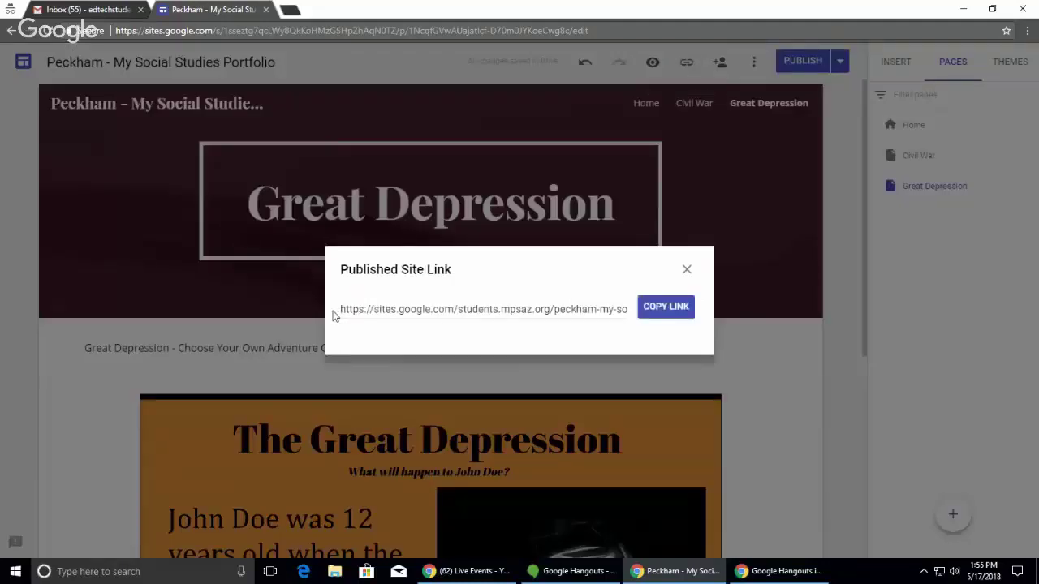
click(639, 311)
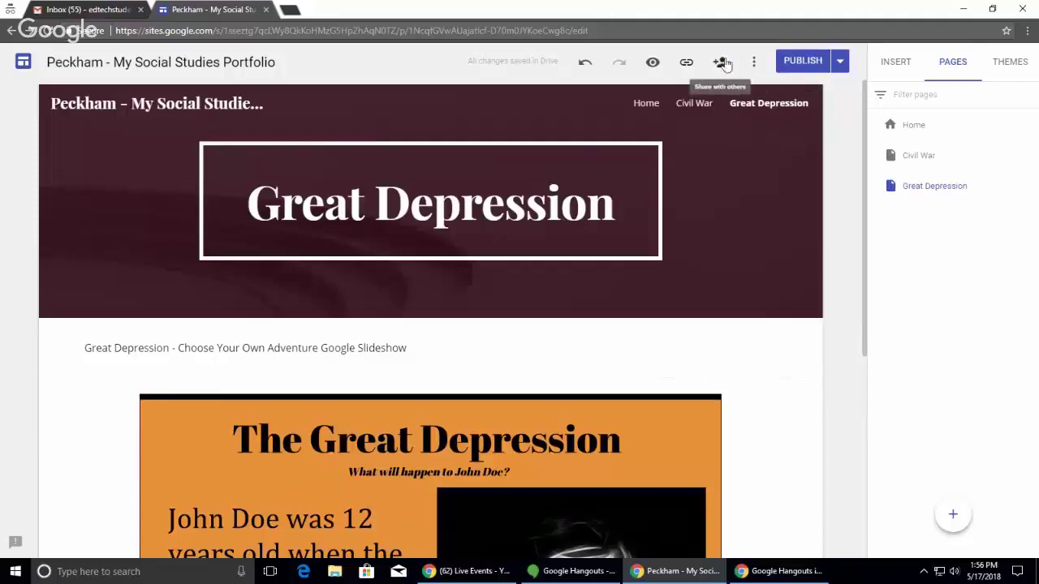
Step: Examine the publishing settings that control who can find and view the published version, leaving them without saving a change
click(721, 65)
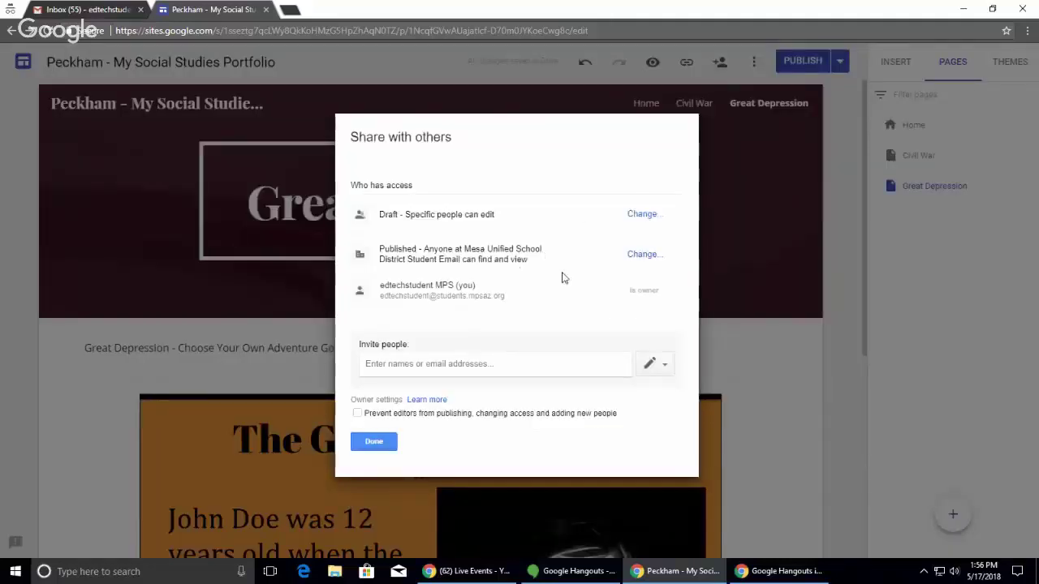
click(647, 258)
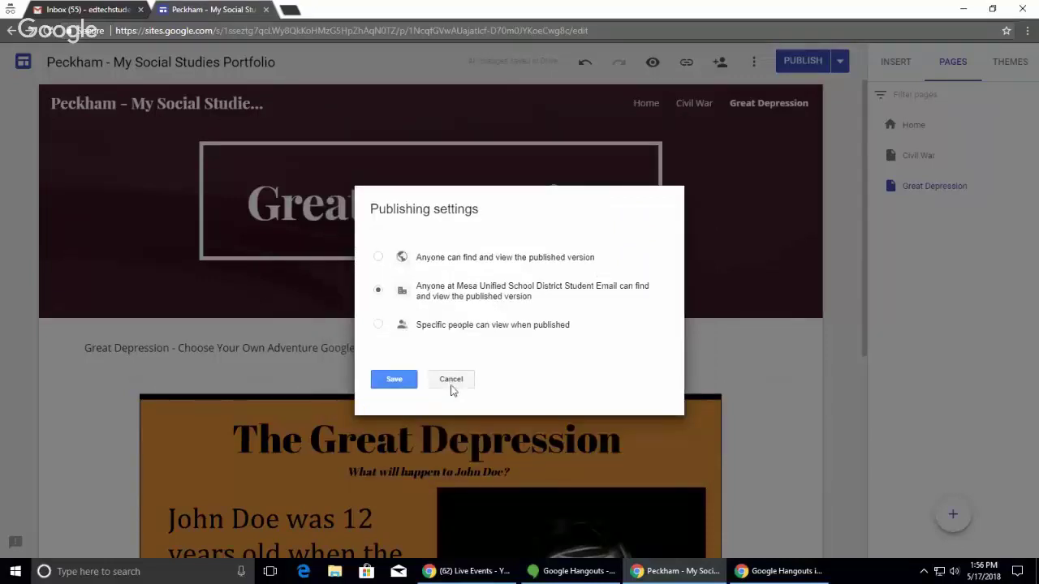
click(451, 381)
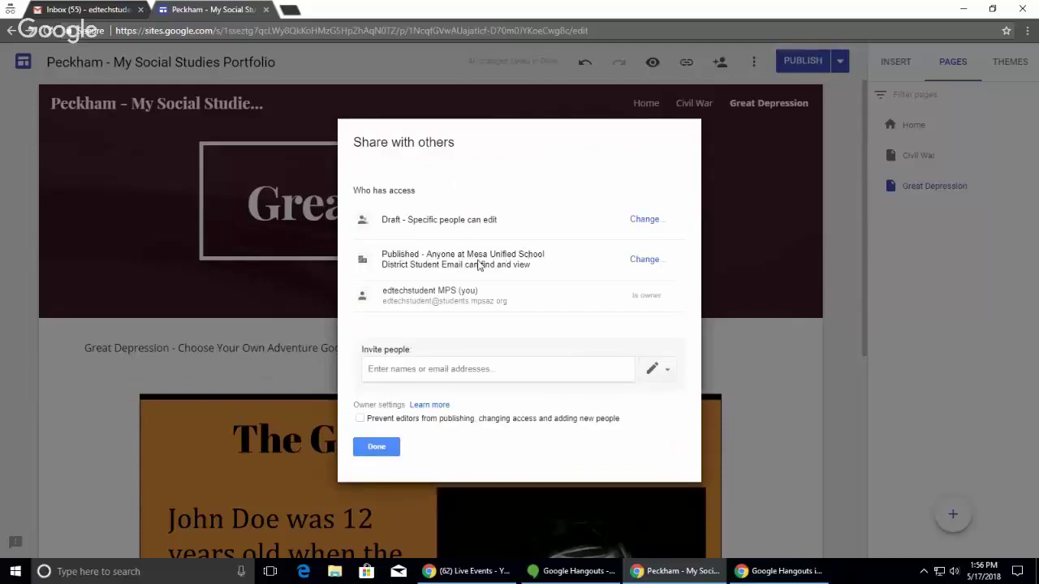
click(645, 260)
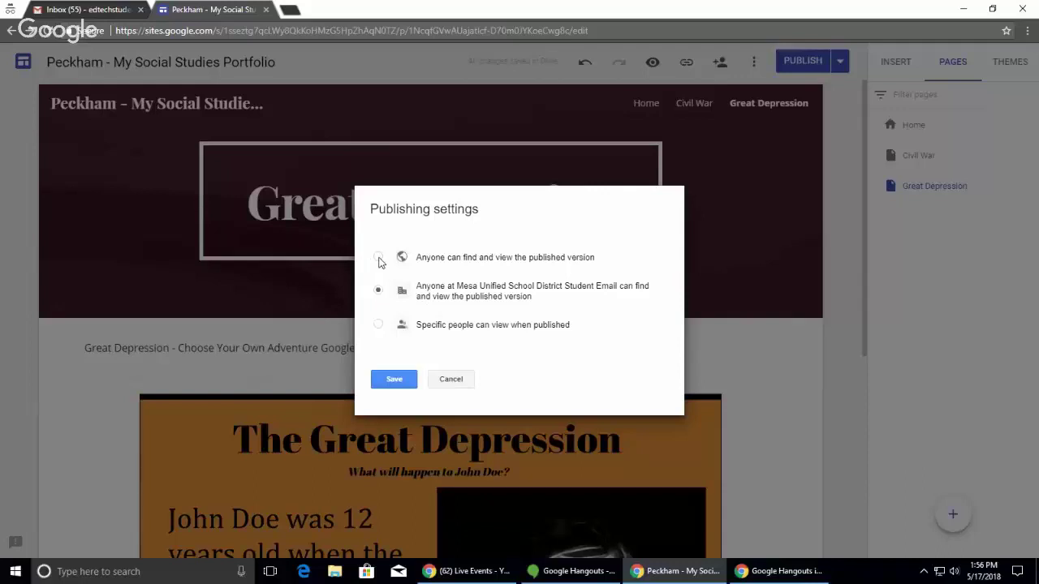
click(378, 259)
click(460, 386)
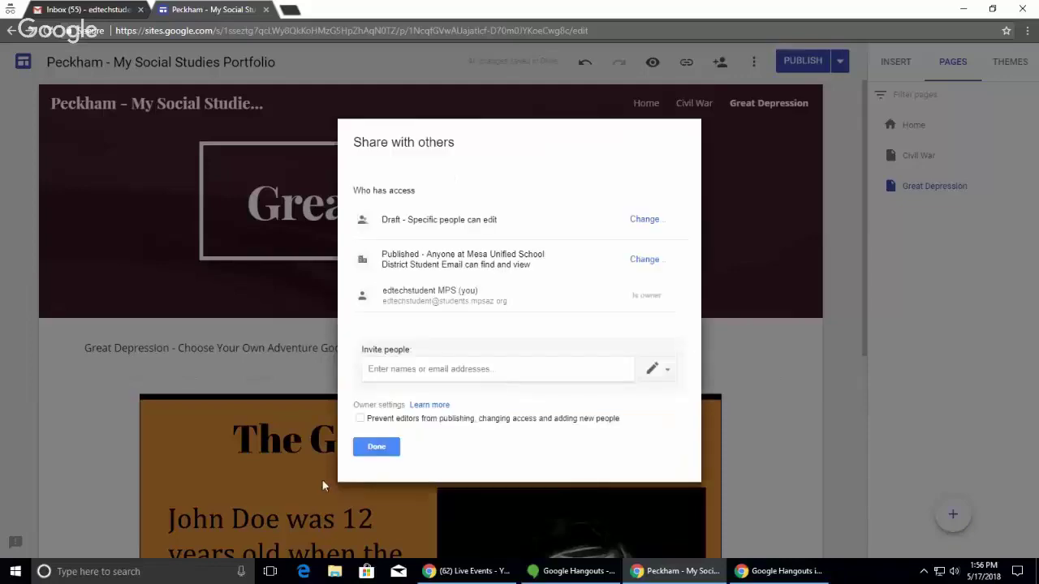